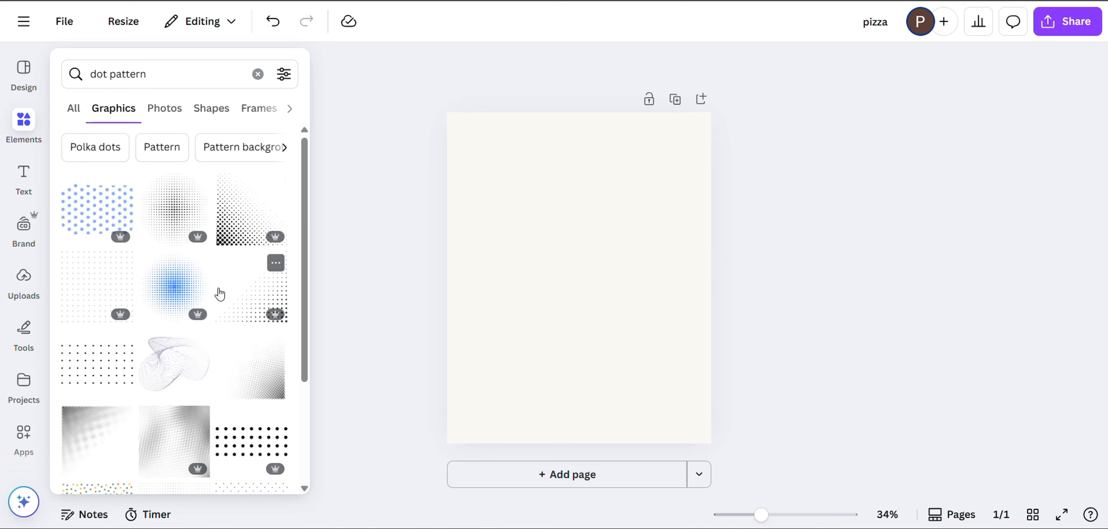
- Insert the dense square dot pattern graphic from the search results and set its transparency to 3
scroll(217, 292, "down", 5)
scroll(175, 310, "down", 1)
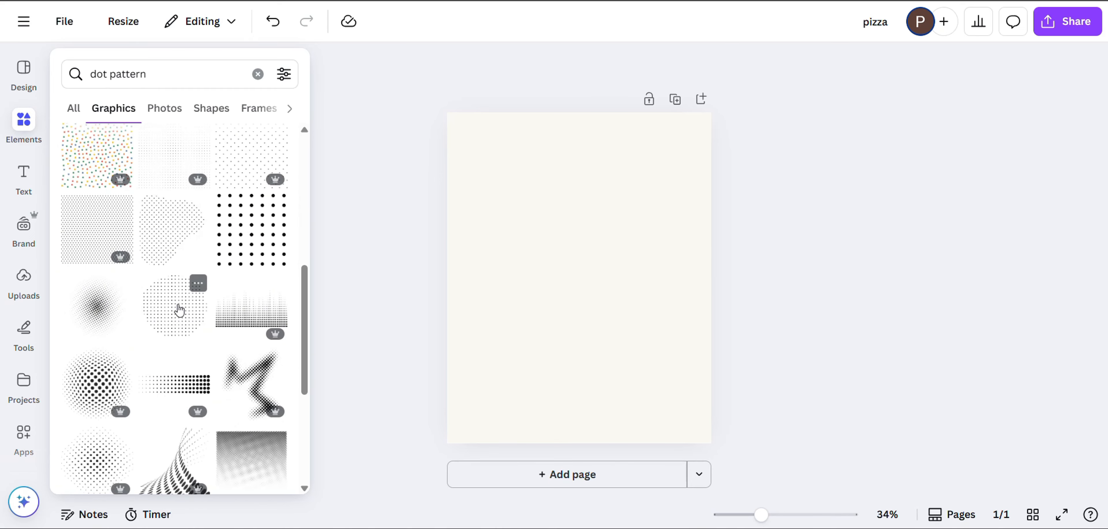
left_click(99, 236)
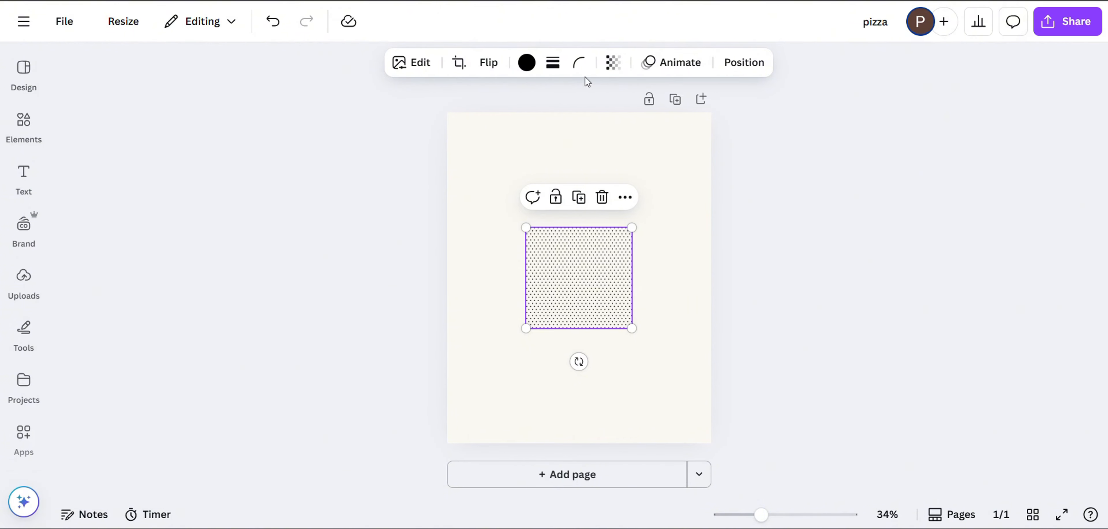
left_click(613, 63)
left_click(544, 124)
left_click_drag(544, 125, 543, 126)
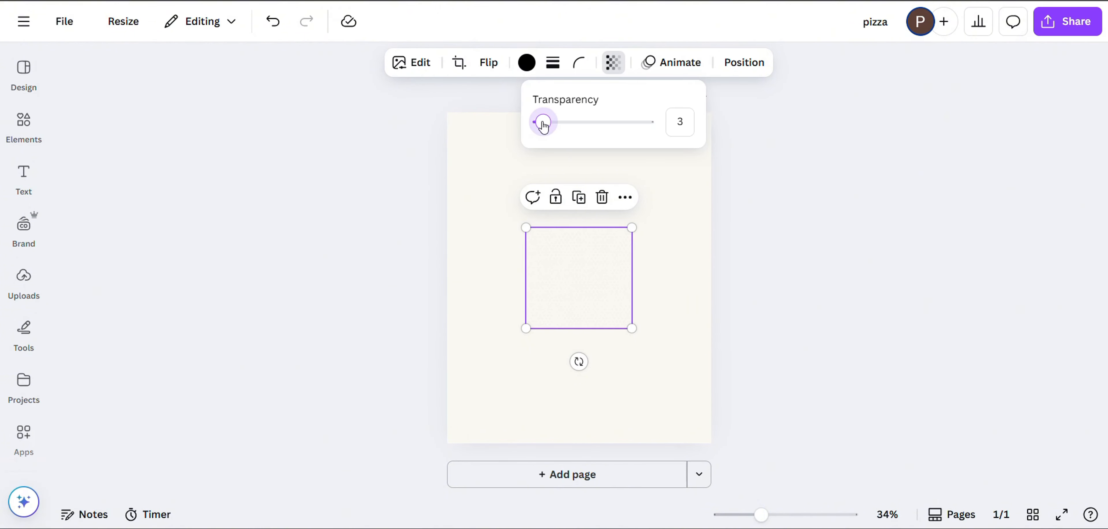
- Enlarge the dot pattern to the page's full width and place a copy below it so the whole page is covered
left_click_drag(631, 227, 711, 152)
left_click_drag(525, 152, 488, 114)
left_click_drag(482, 327, 446, 363)
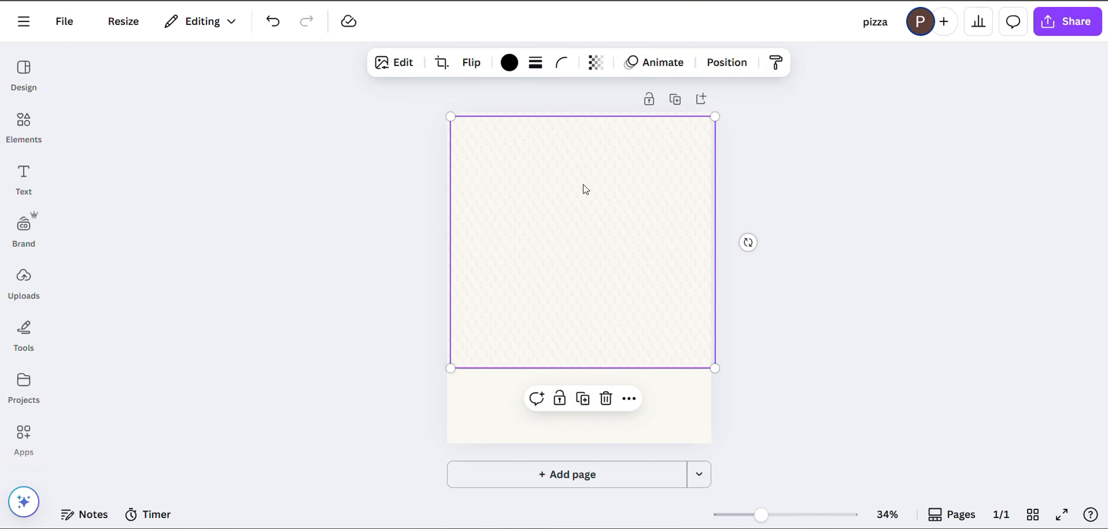
left_click_drag(584, 186, 575, 432)
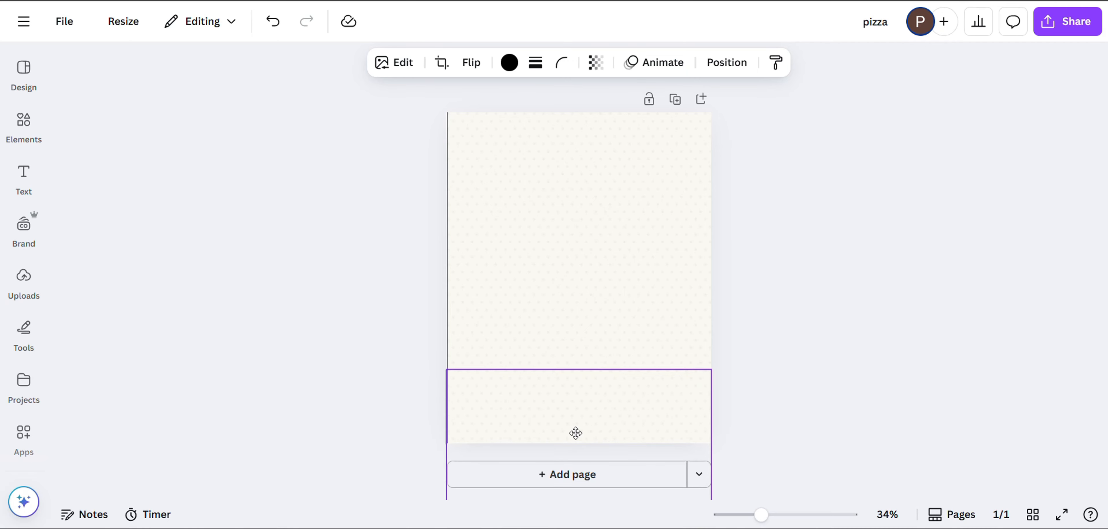
left_click(793, 411)
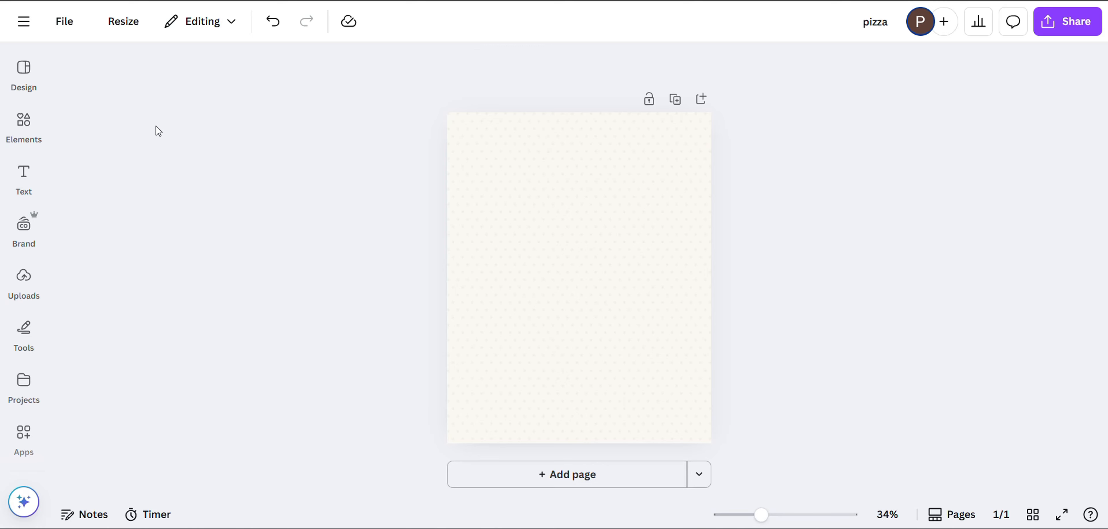
- Add a heading reading "pizza" and switch it to uppercase
left_click(23, 181)
left_click(254, 297)
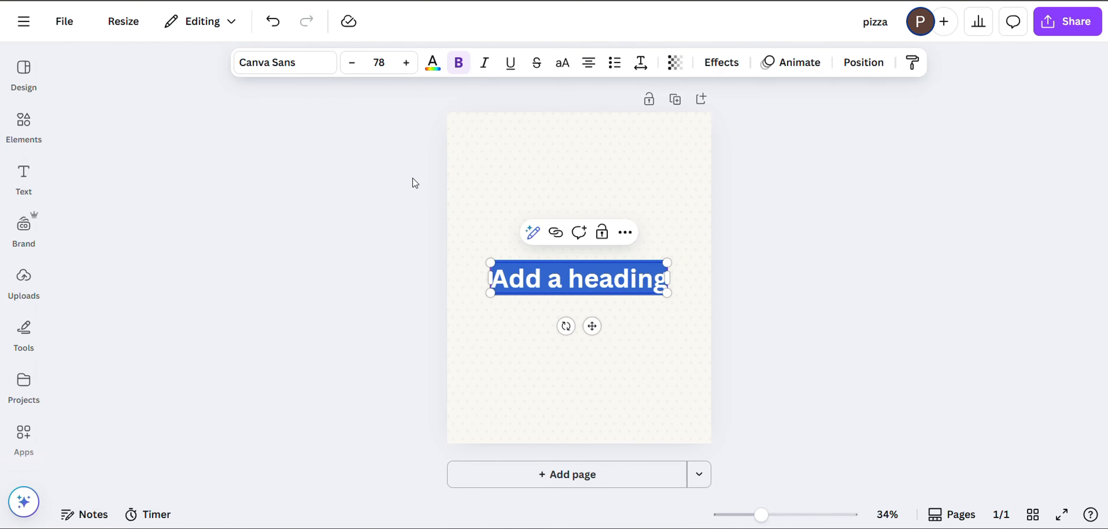
type("pizza")
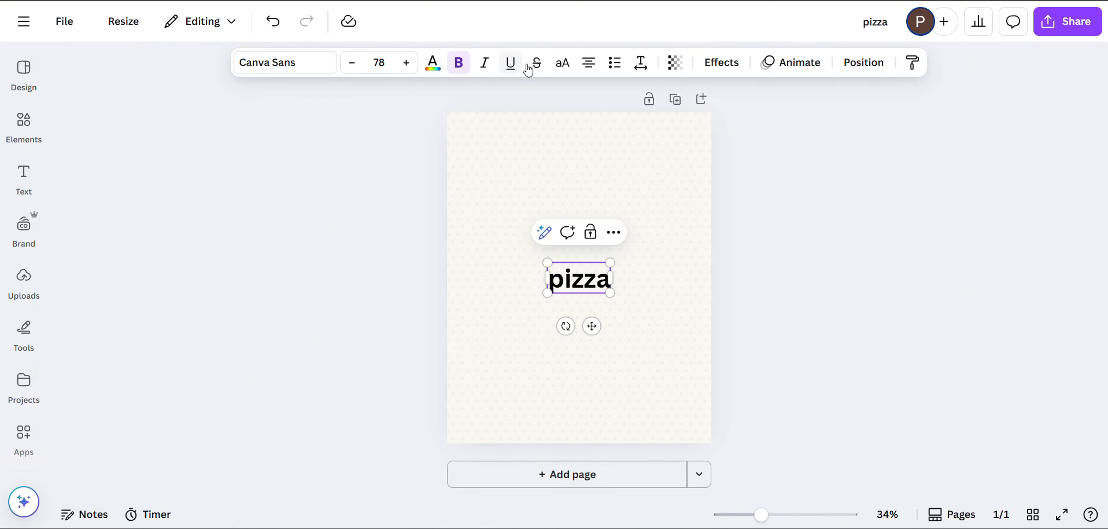
left_click(562, 64)
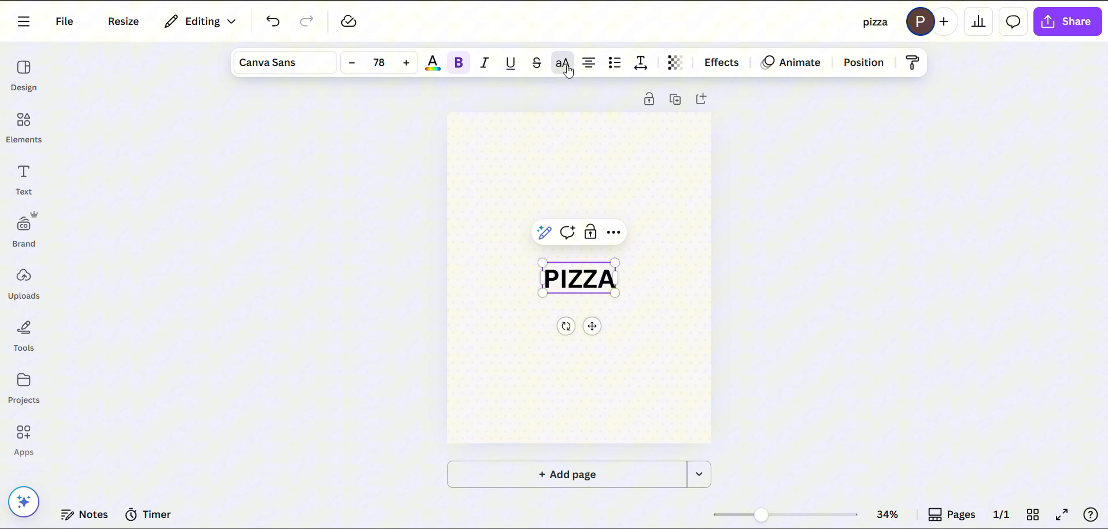
- Set the PIZZA heading's font size to 431
left_click(386, 69)
type("4")
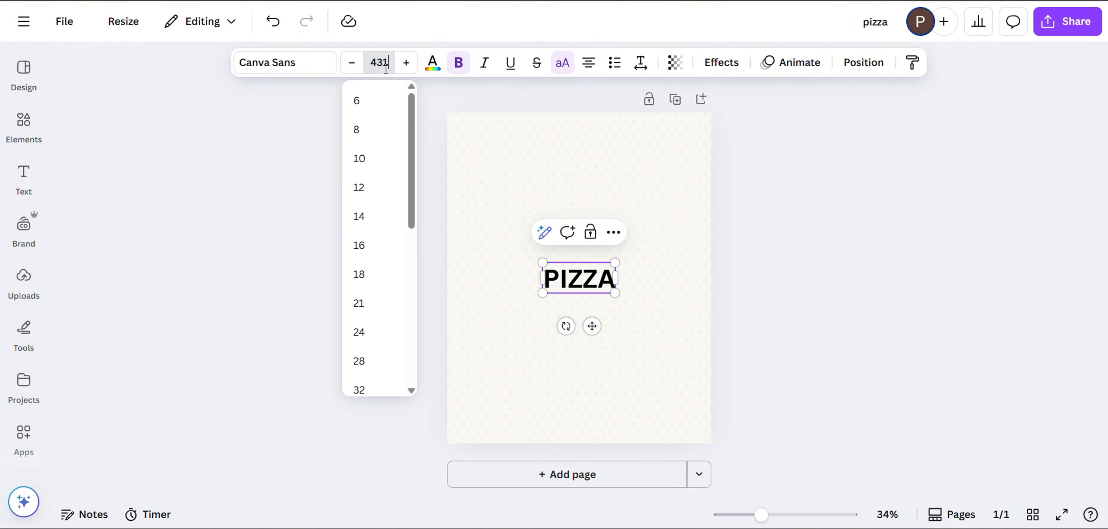
type("31")
left_click(277, 149)
left_click(663, 322)
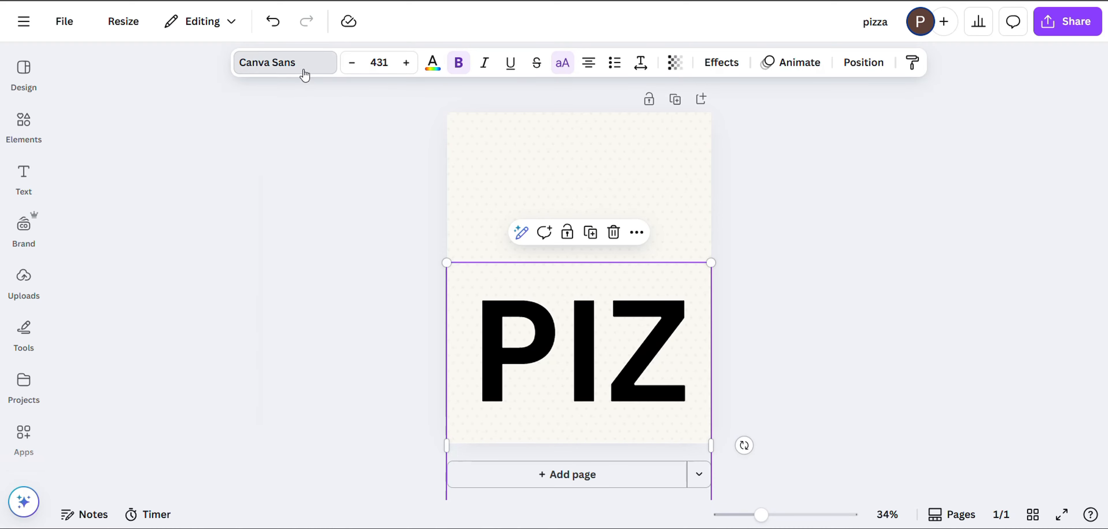
- Change the PIZZA heading's font to Anton
left_click(301, 69)
type("an")
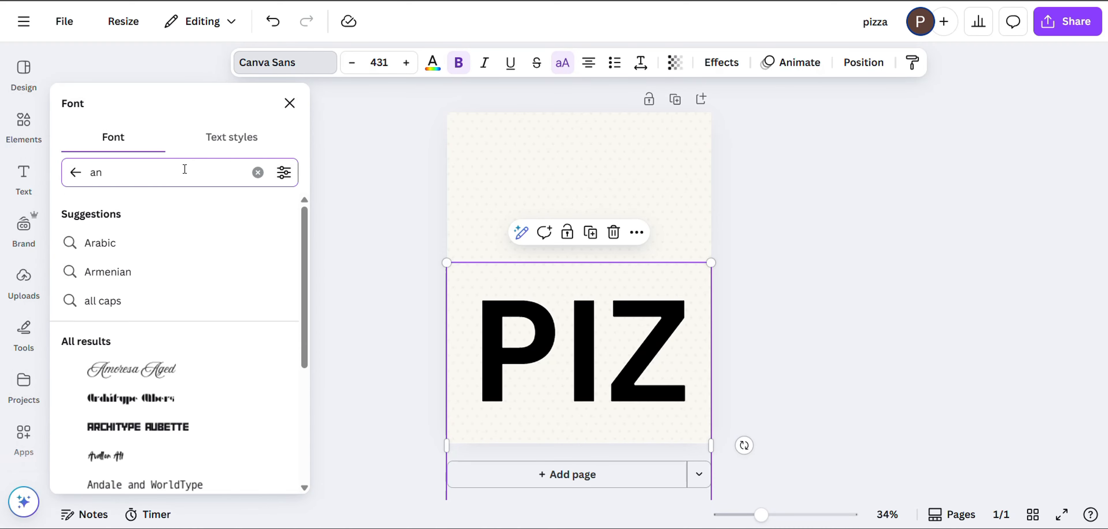
type("ton")
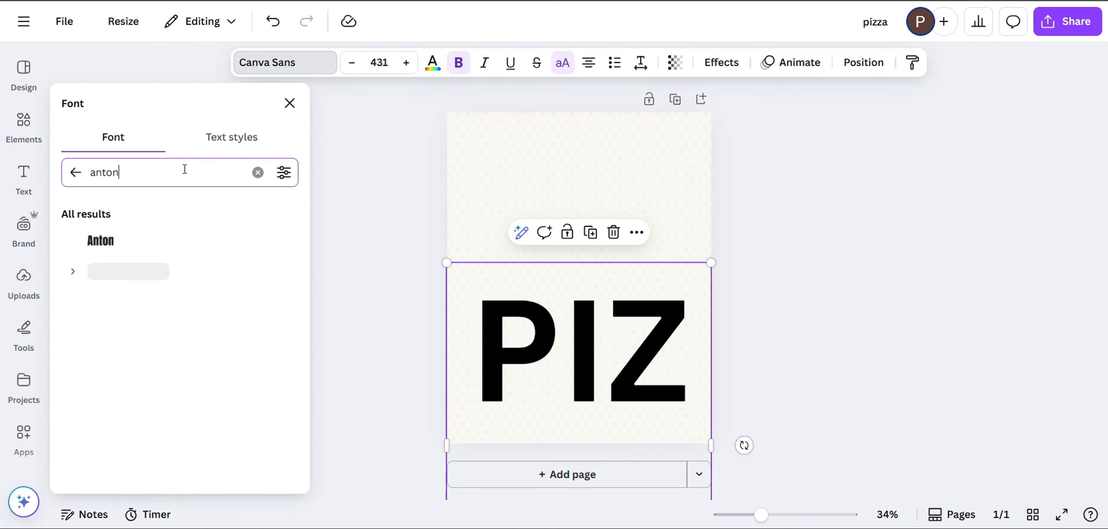
left_click(143, 240)
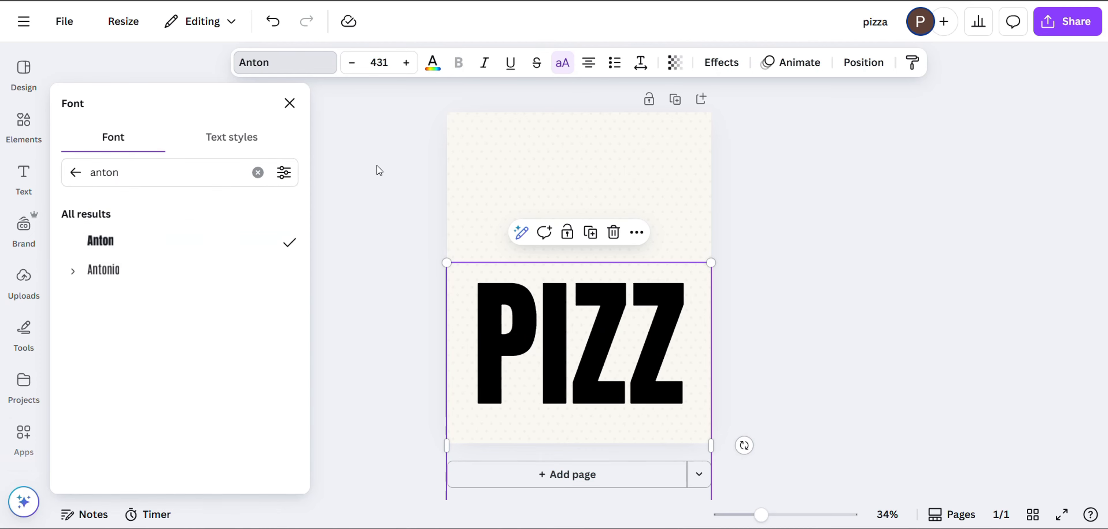
key("Escape")
- Set the PIZZA heading's text colour to #B92C13
left_click(433, 62)
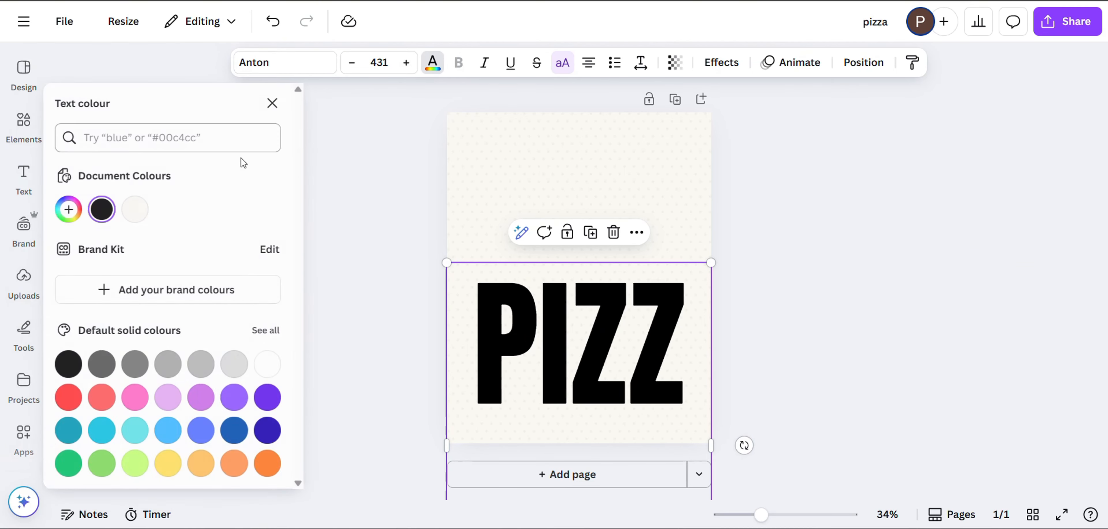
left_click(72, 219)
type("#B92C13")
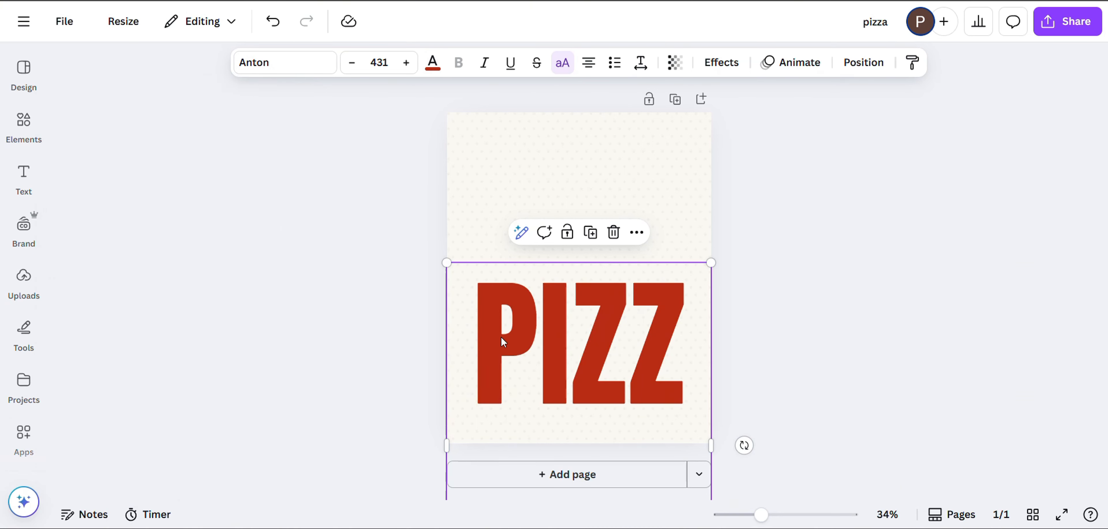
- Widen the PIZZA text box so the word fits on one line and move it to the page's lower edge
left_click_drag(500, 335, 499, 233)
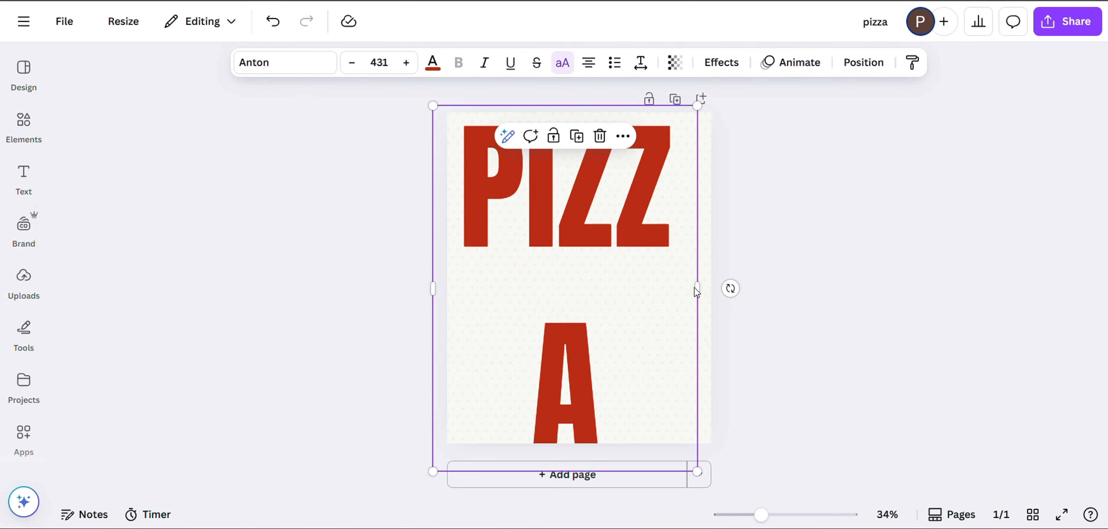
left_click_drag(697, 288, 717, 283)
left_click_drag(529, 226, 529, 455)
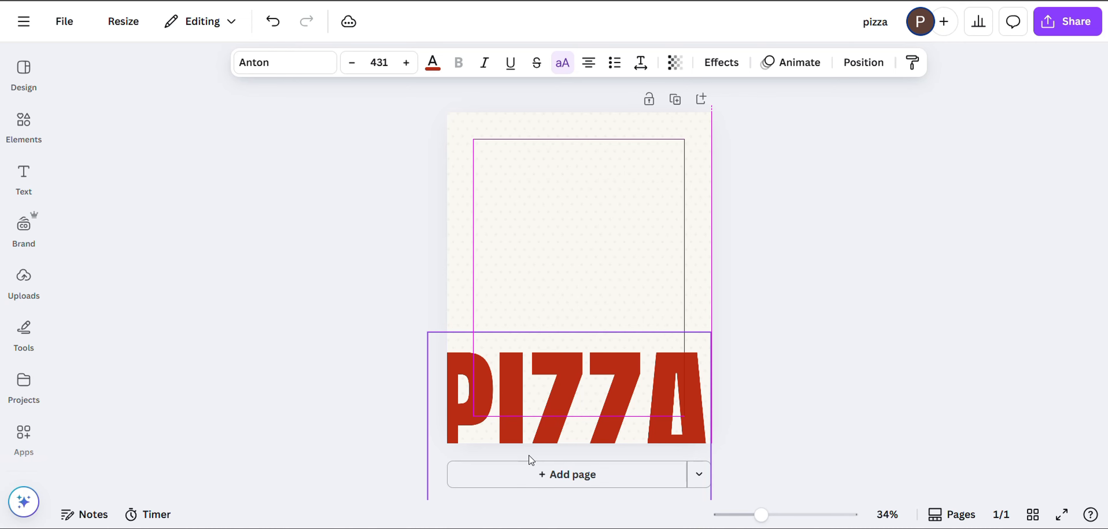
- Stack two more PIZZA headings directly above the lowest one, centred on the page
left_click_drag(546, 371, 549, 313)
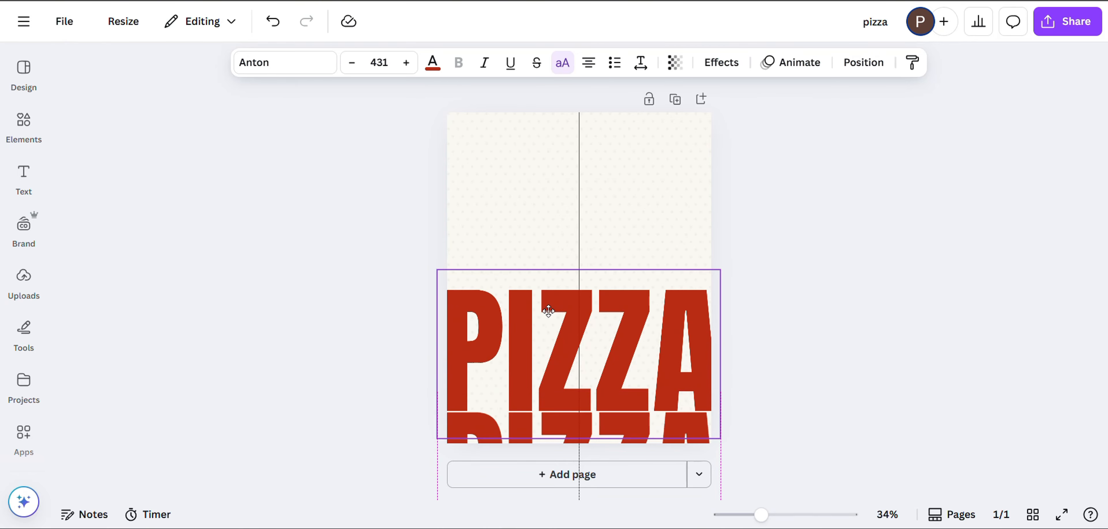
left_click_drag(630, 356, 634, 234)
left_click(826, 266)
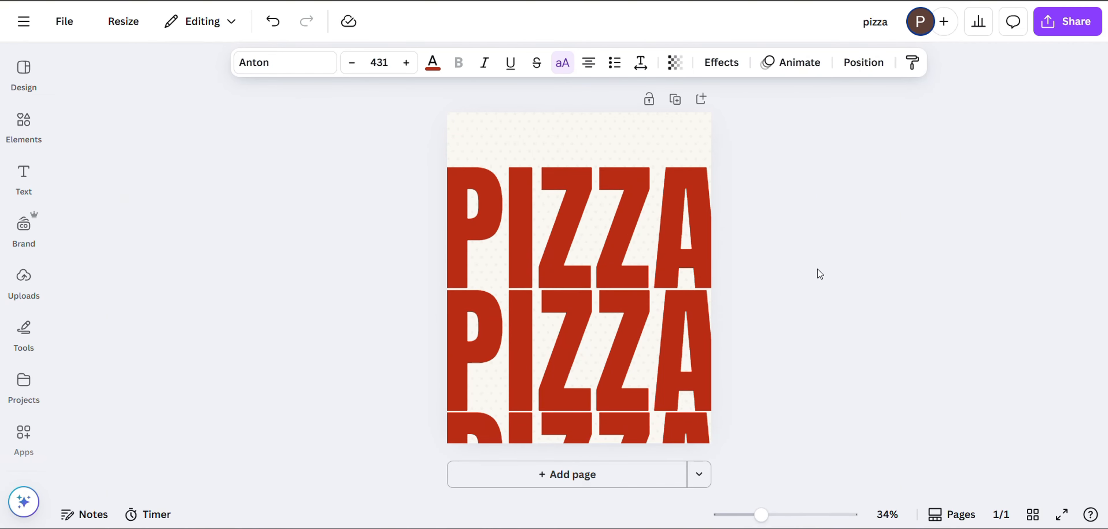
- Apply the Hollow text effect with thickness 1 to the uppermost PIZZA heading
left_click(710, 183)
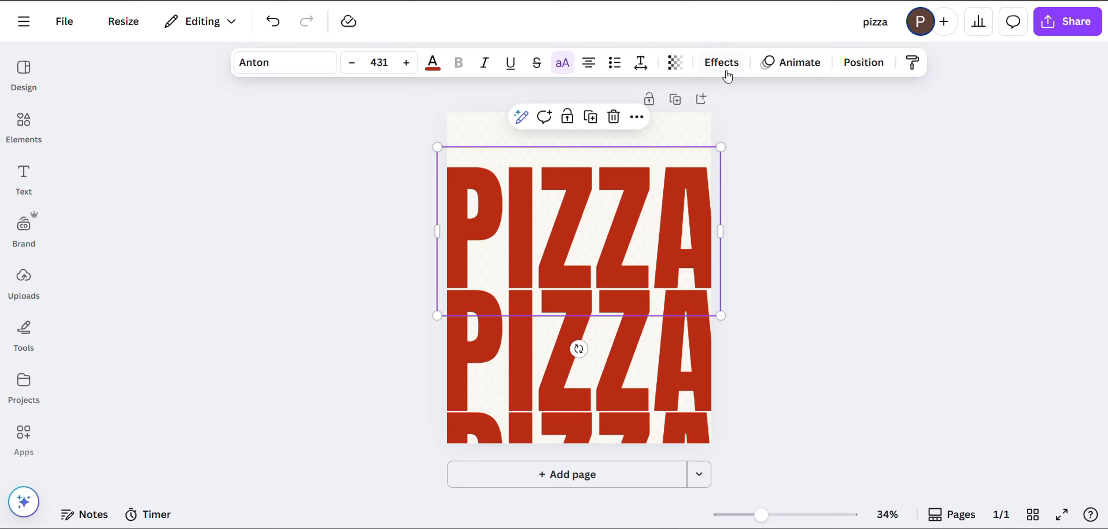
left_click(721, 63)
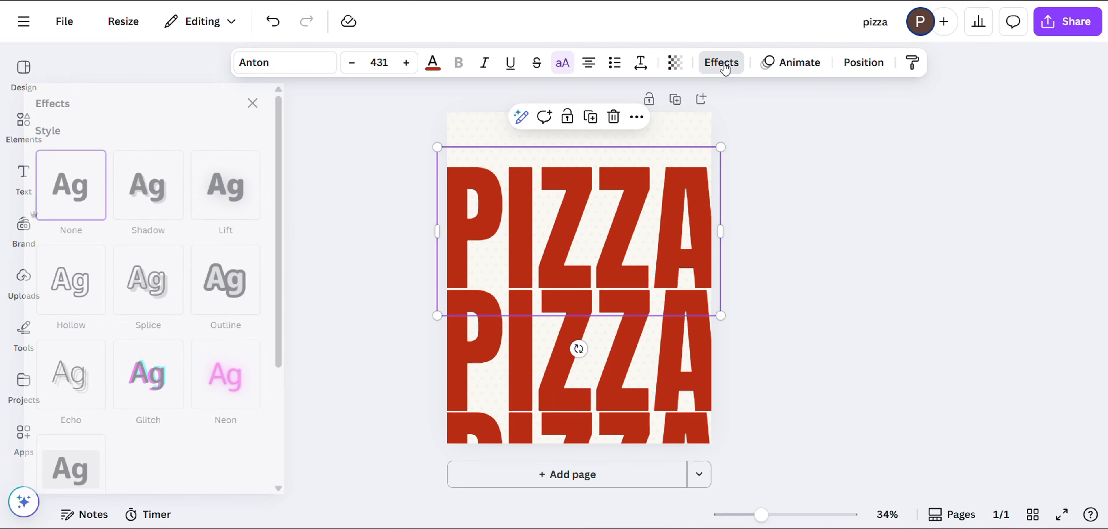
left_click(103, 302)
left_click_drag(131, 374, 67, 375)
- Set the hollow PIZZA heading's transparency to 8 and place a copy directly above it, running past the page's upper edge
left_click(674, 63)
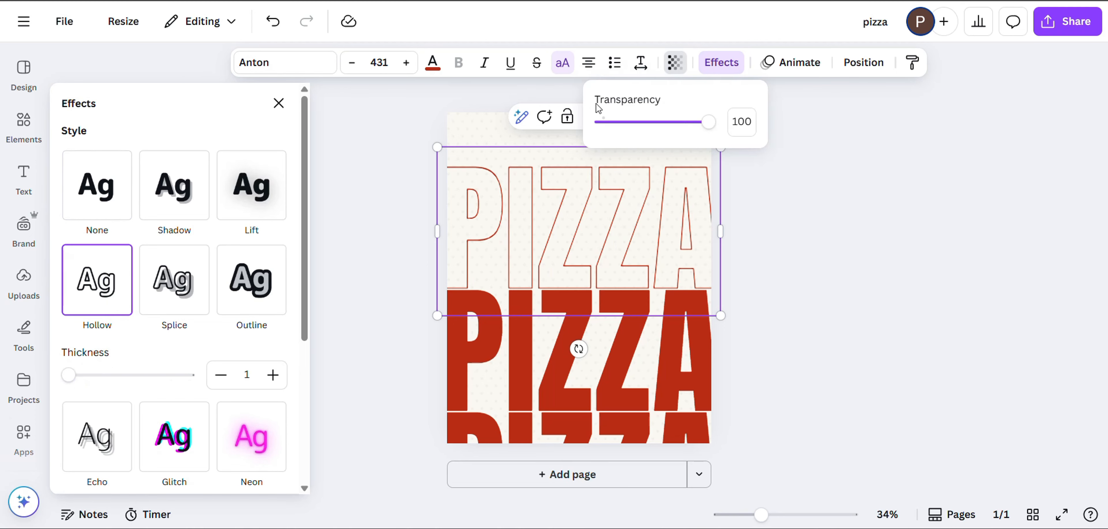
left_click(613, 122)
left_click_drag(614, 124, 611, 125)
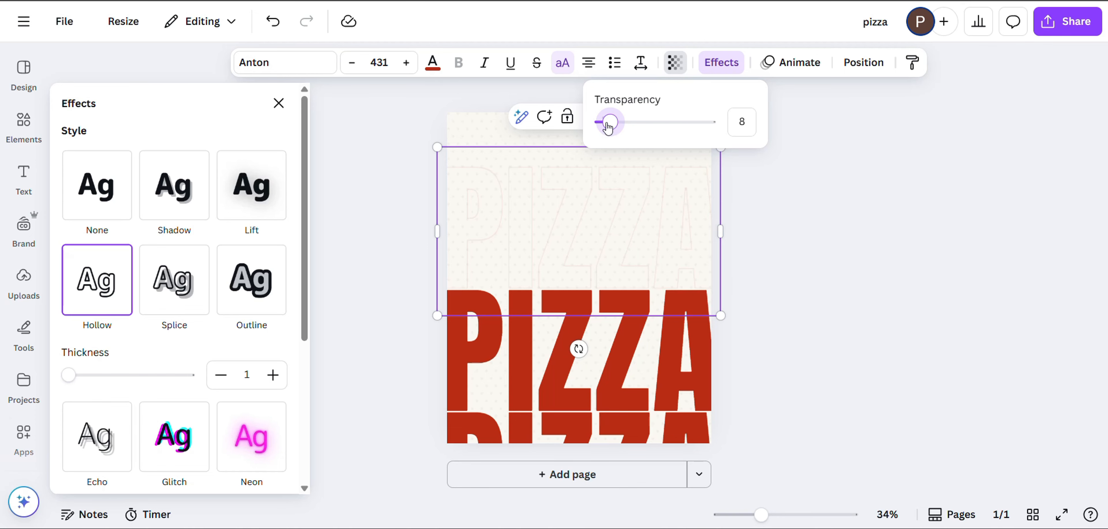
left_click(280, 103)
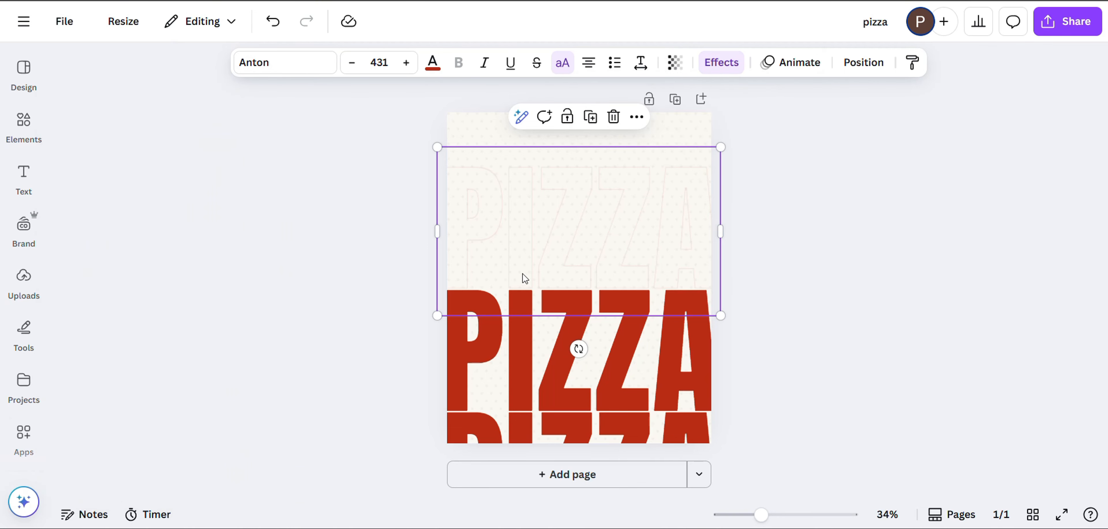
left_click_drag(561, 223, 560, 102)
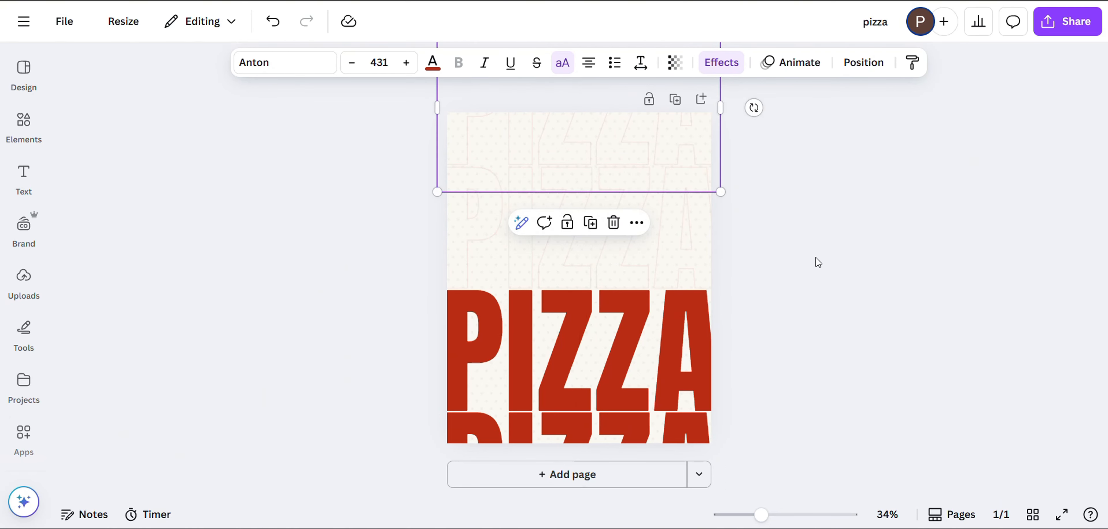
left_click(829, 273)
- Search the elements library for "cheese pizza"
left_click(24, 129)
left_click(246, 73)
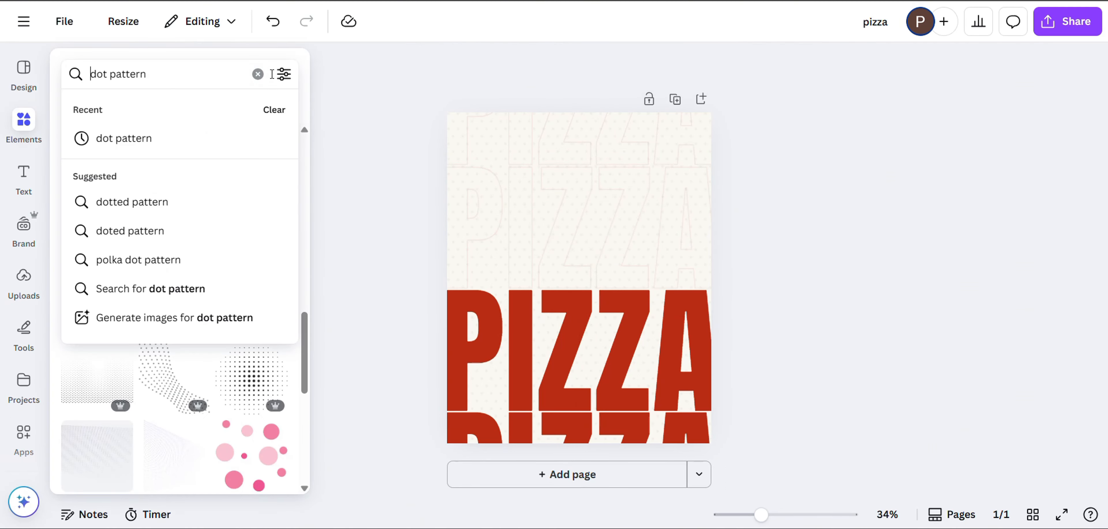
left_click(257, 73)
type("che")
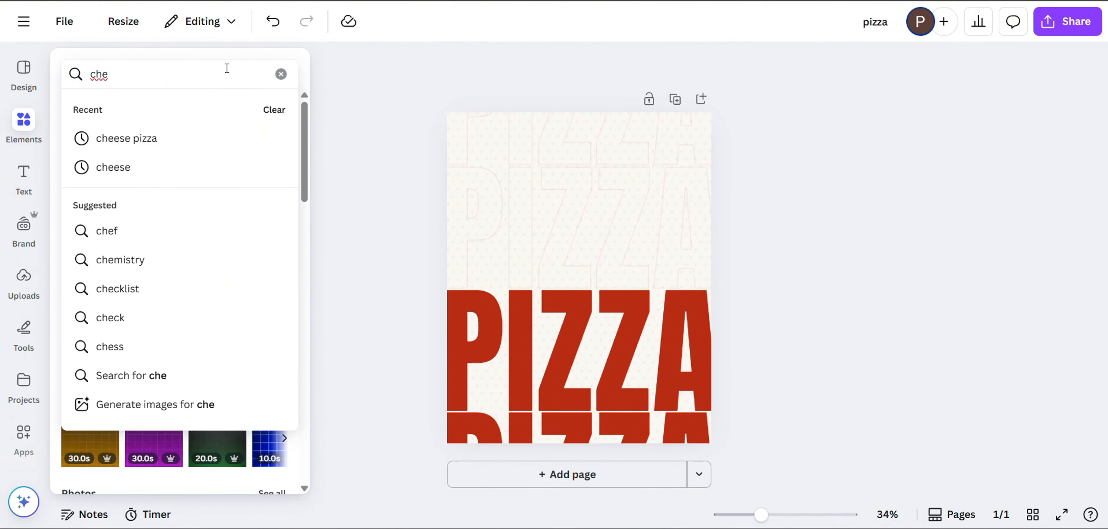
key("Down")
key("Return")
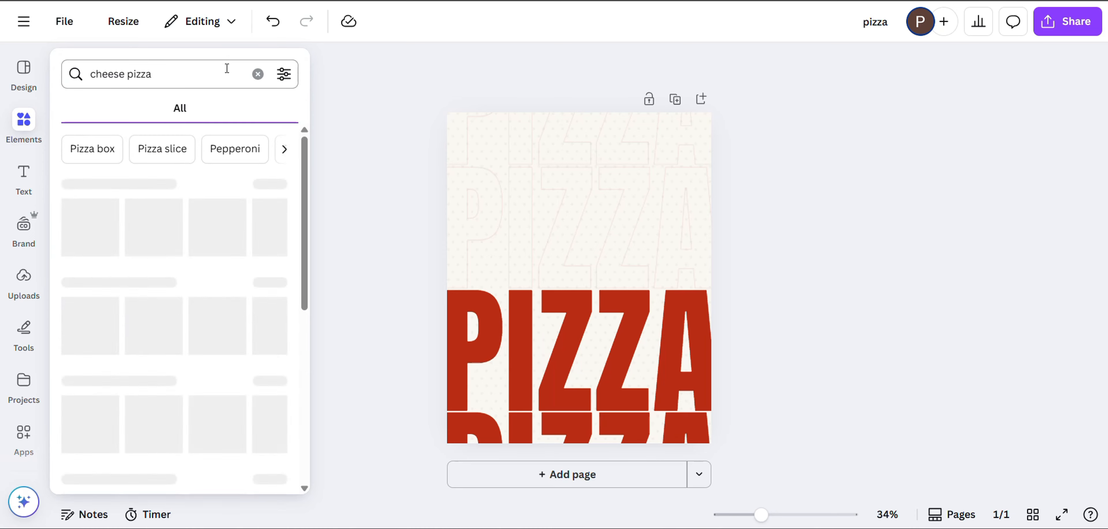
- Insert the photo of a whole sliced pizza with mushrooms and olives on a round wooden board
left_click(271, 184)
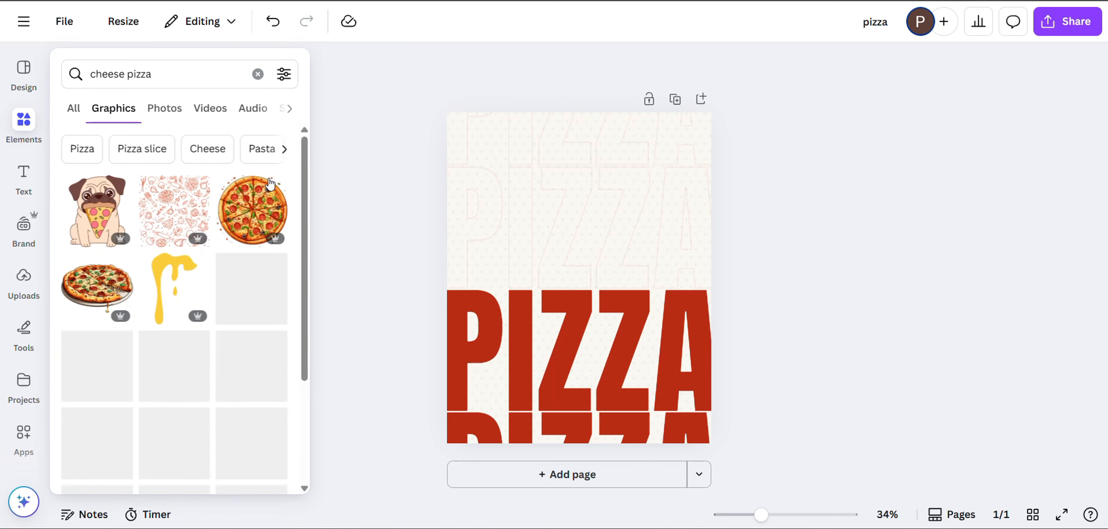
left_click(165, 110)
left_click(241, 320)
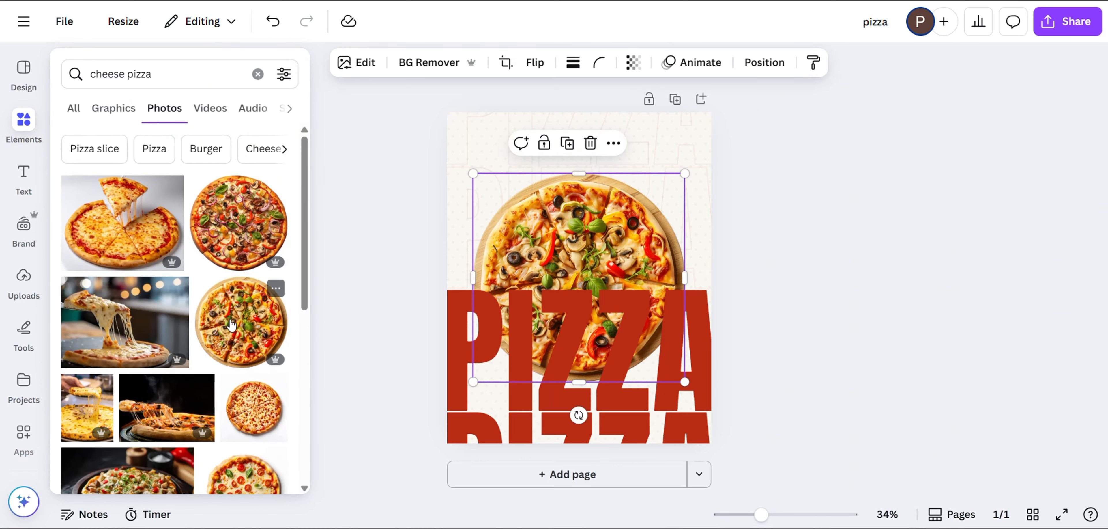
- Bring the pizza photo in front of the red PIZZA text and move it down, centred, partly past the page's lower edge
left_click(625, 143)
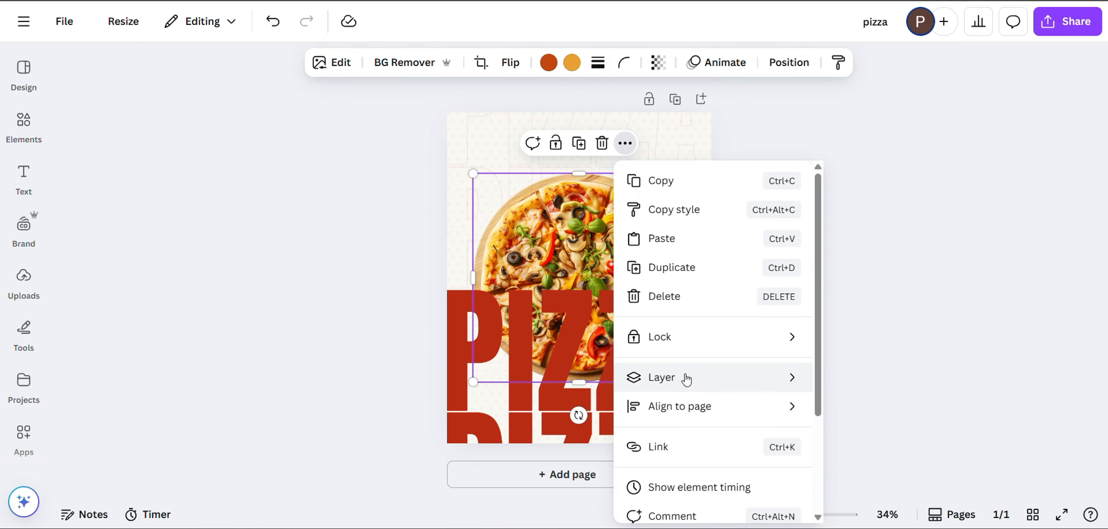
left_click(654, 377)
left_click(836, 404)
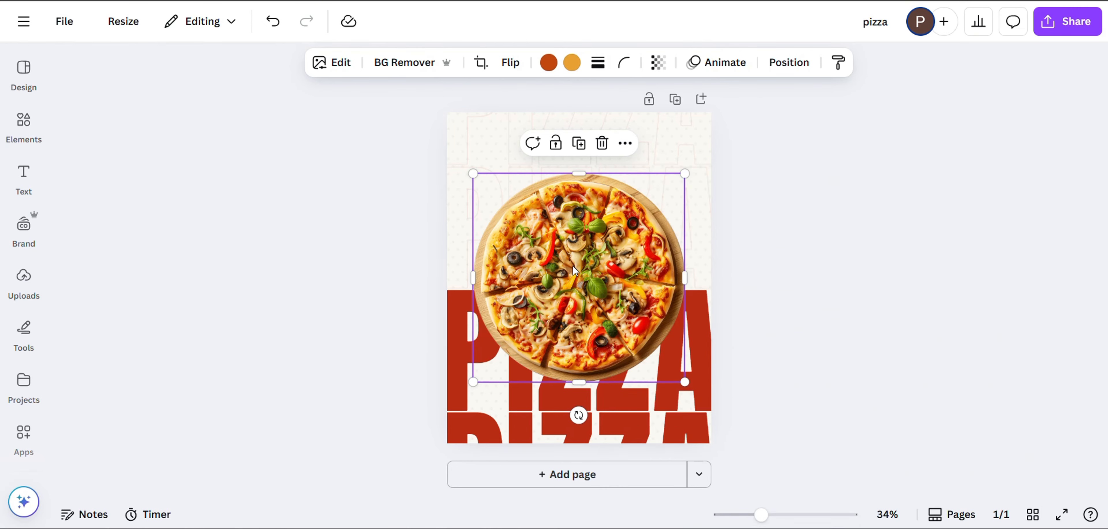
left_click_drag(573, 266, 573, 352)
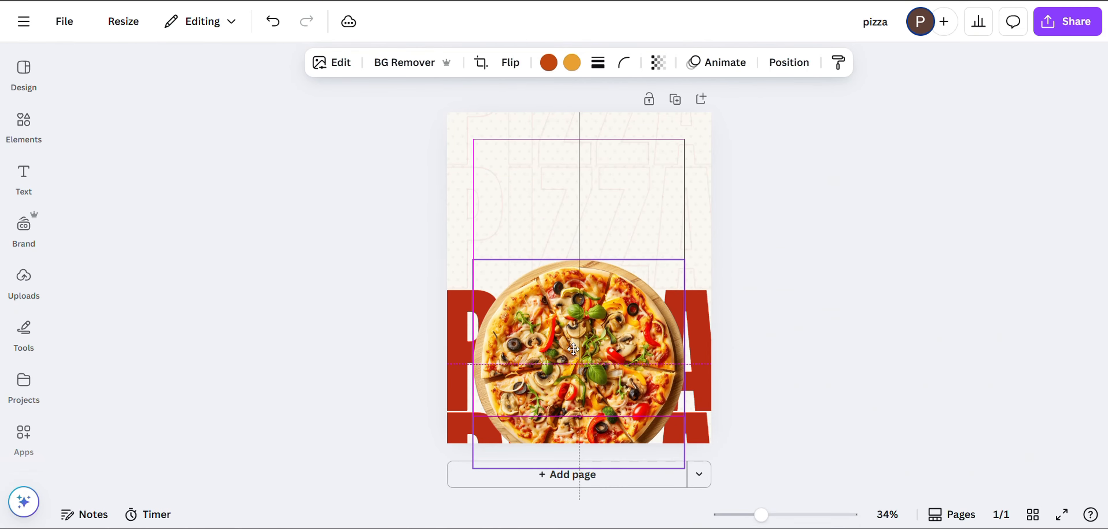
- Apply a Drop shadow to the pizza photo with blur amount 28, distance 60 and intensity 55
left_click(332, 71)
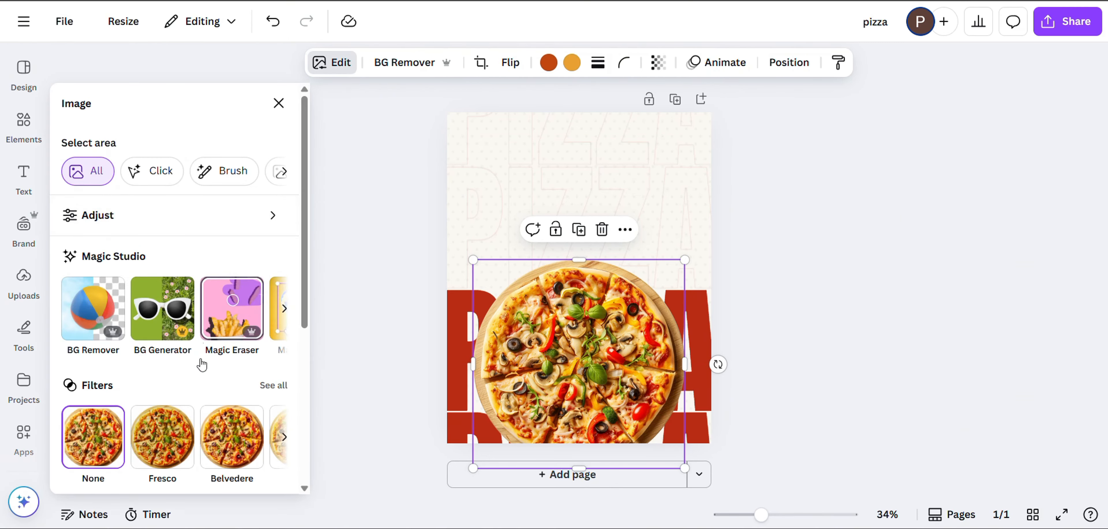
scroll(200, 364, "down", 5)
left_click(107, 353)
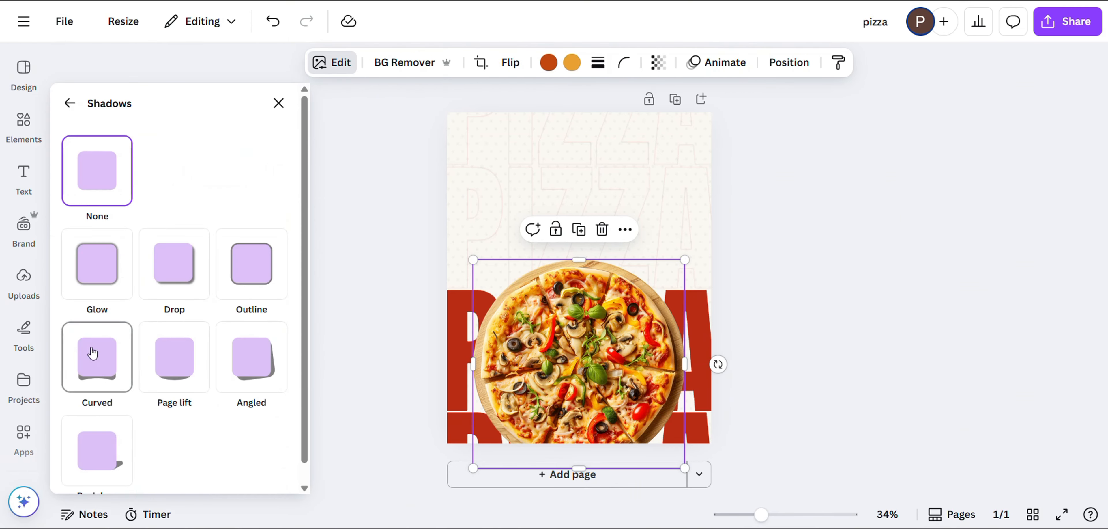
left_click(186, 271)
scroll(193, 289, "down", 6)
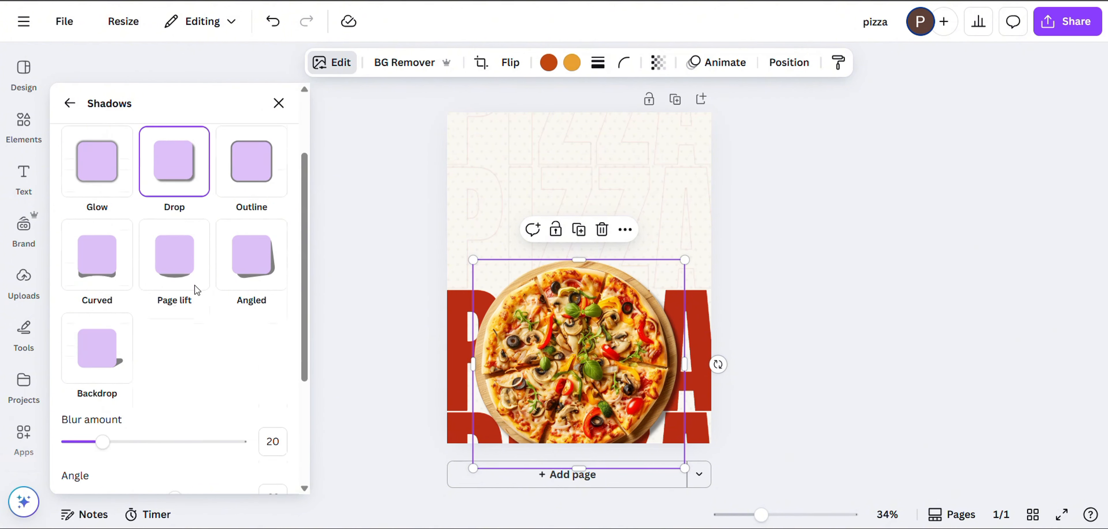
left_click_drag(104, 265, 117, 265)
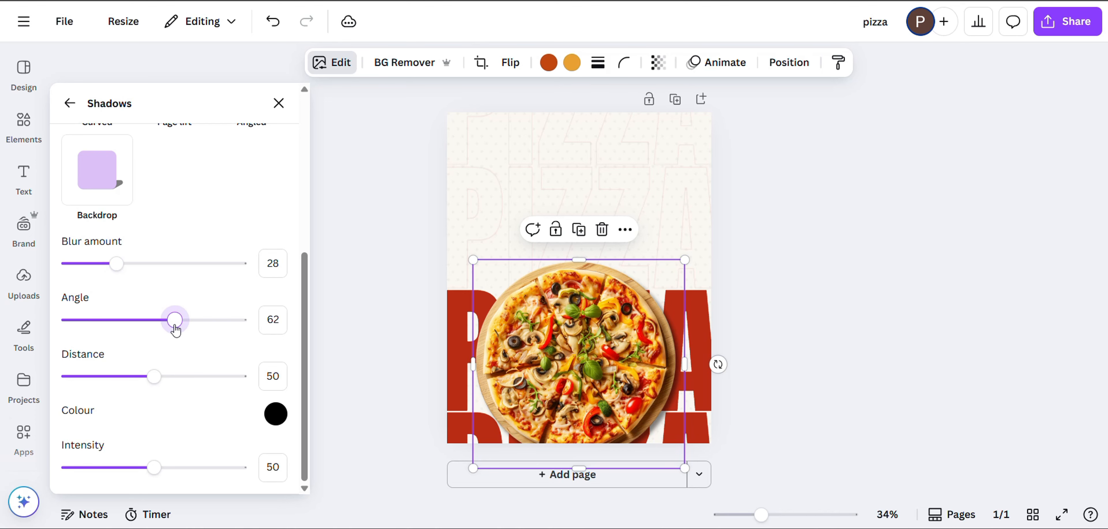
left_click_drag(154, 382, 174, 384)
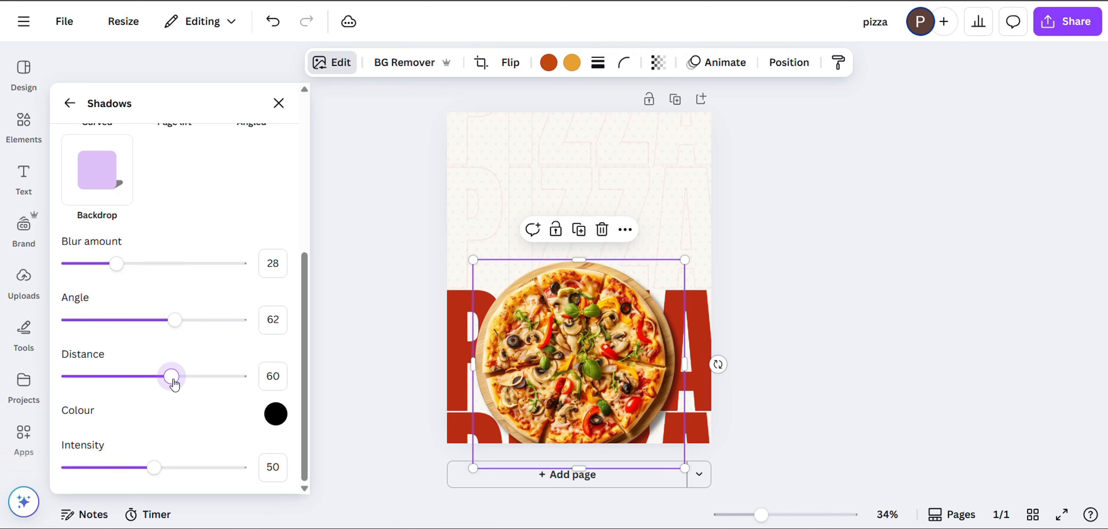
left_click_drag(155, 468, 164, 472)
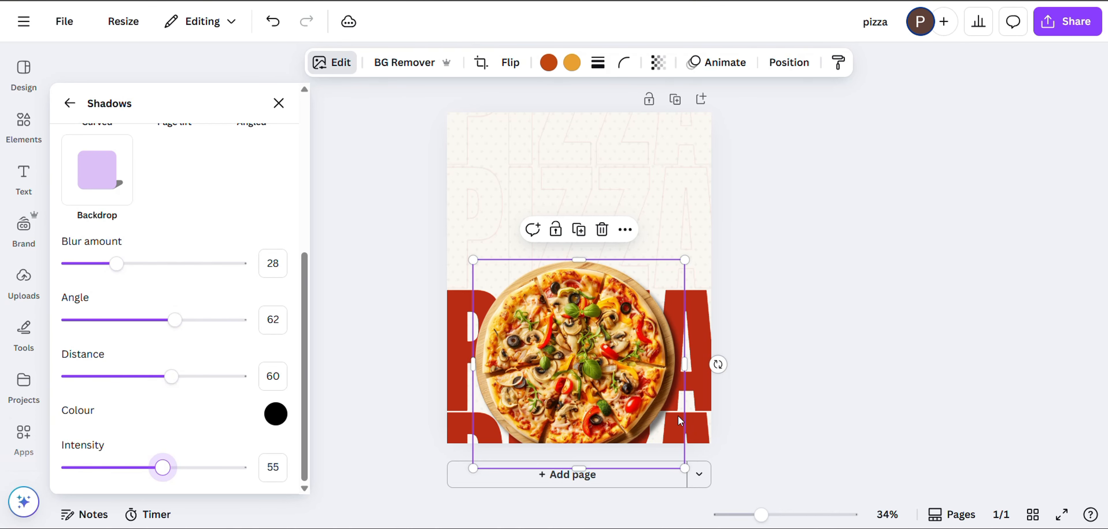
- Enlarge the pizza photo to about 997 by 984 and centre it horizontally on the page
left_click_drag(685, 260, 707, 238)
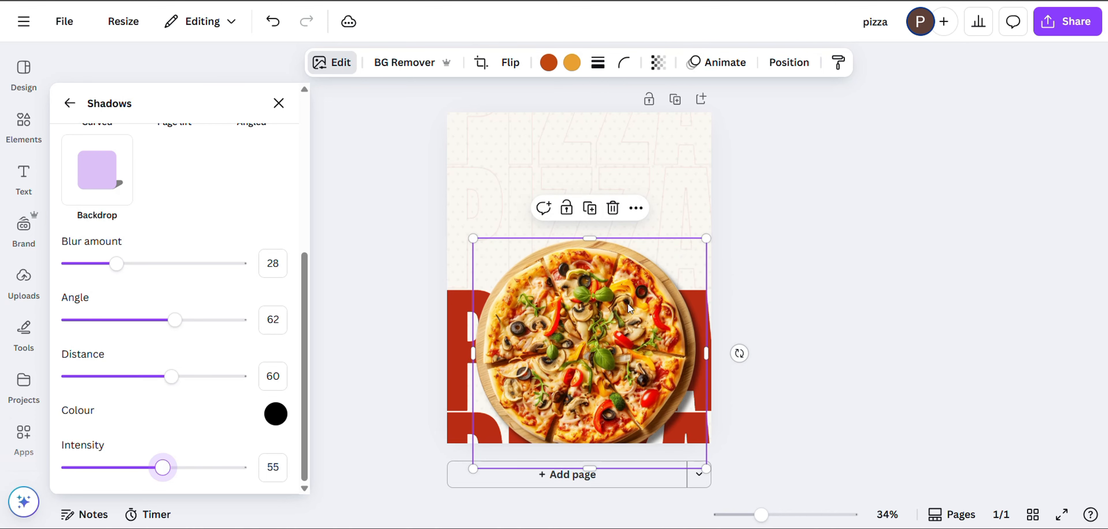
left_click_drag(629, 308, 620, 318)
left_click_drag(463, 249, 445, 241)
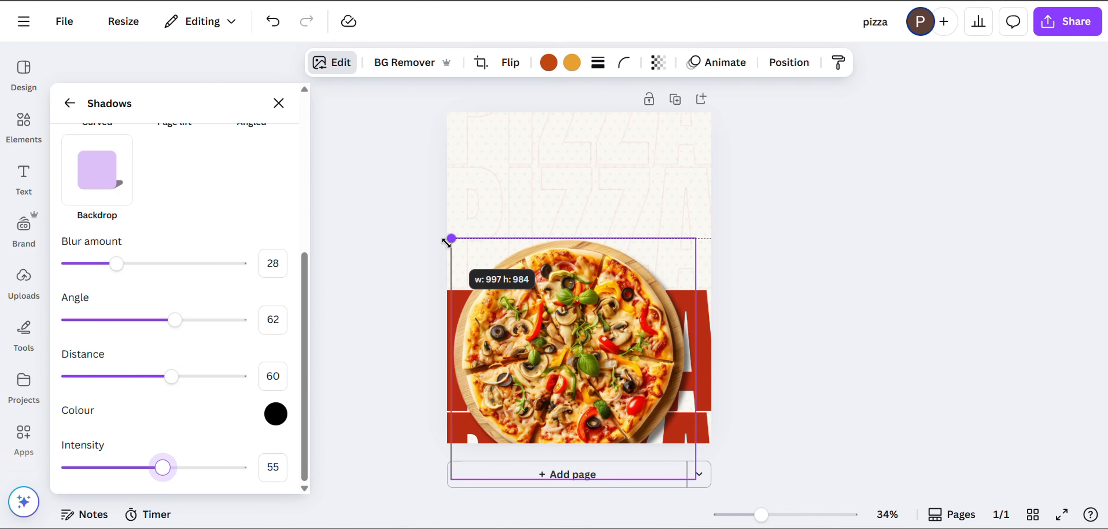
left_click_drag(542, 312, 548, 318)
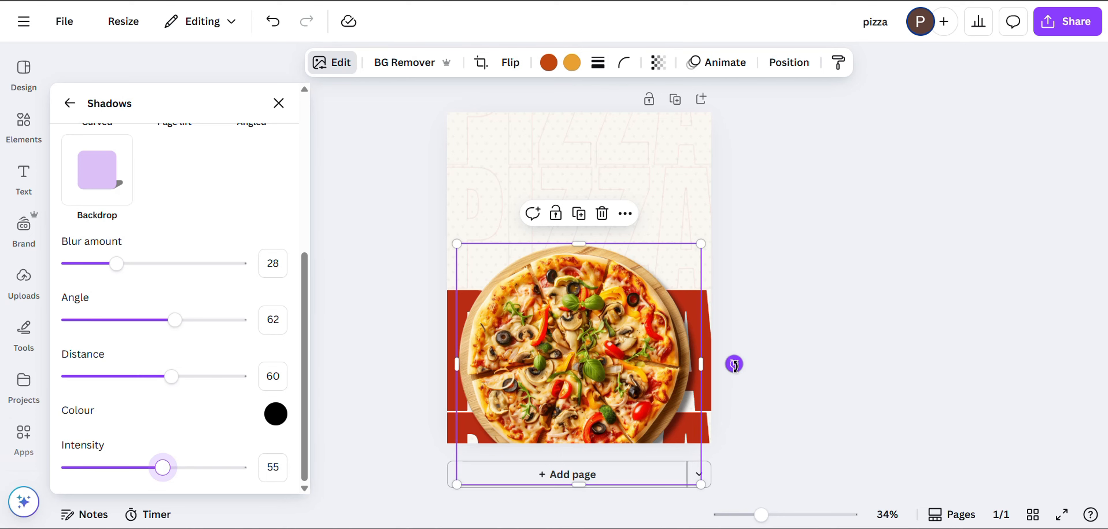
- Rotate the pizza photo slightly counterclockwise and move it a little further past the page's lower edge
left_click(808, 379)
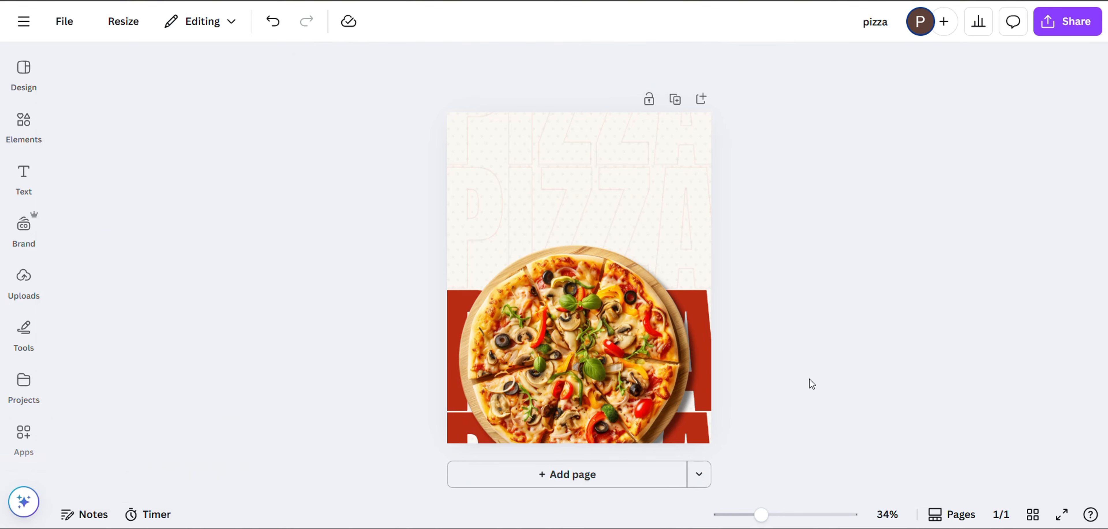
left_click(590, 350)
left_click_drag(591, 350, 590, 360)
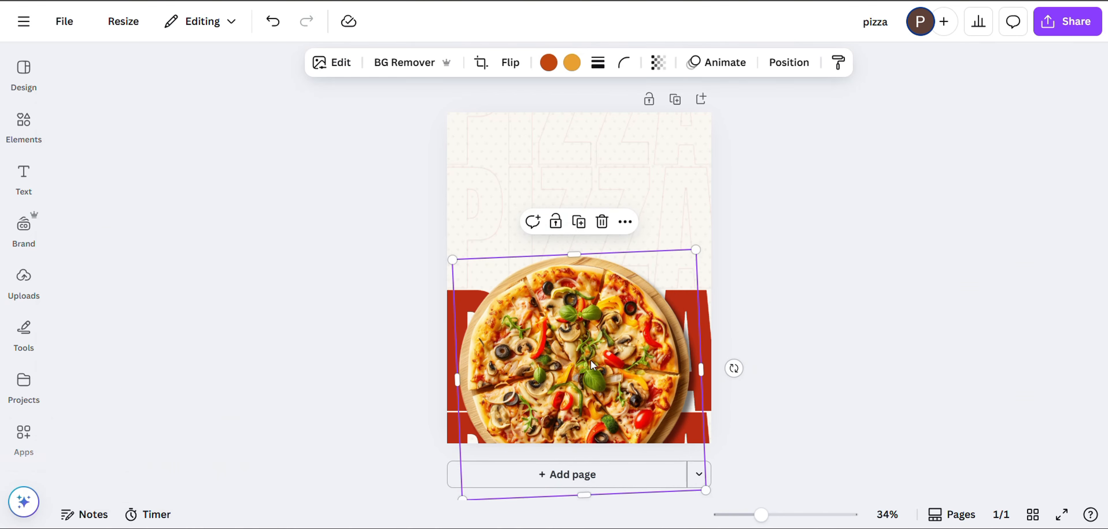
key("Escape")
- Add a heading that reads "super delicious"
left_click(24, 177)
left_click(163, 301)
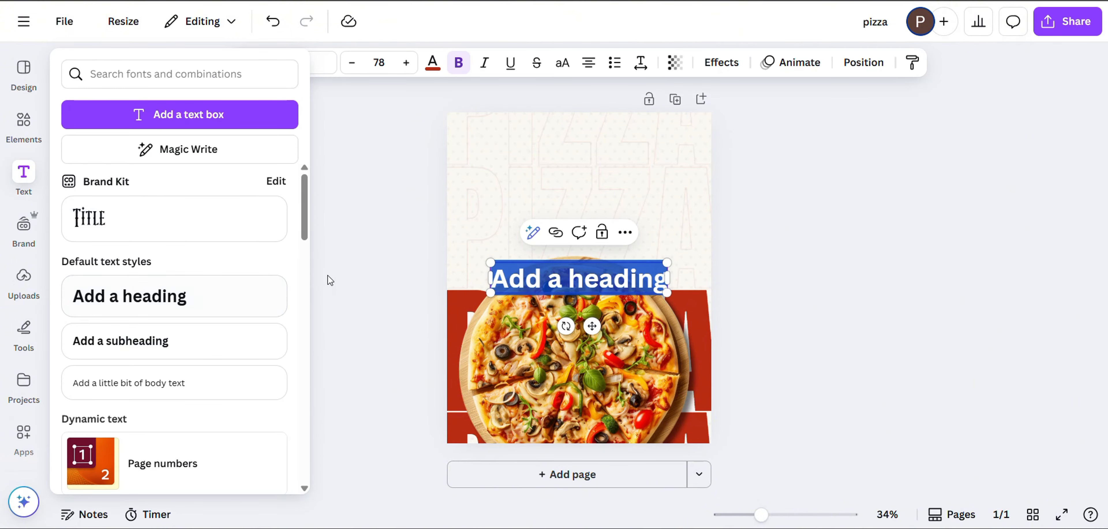
type("super")
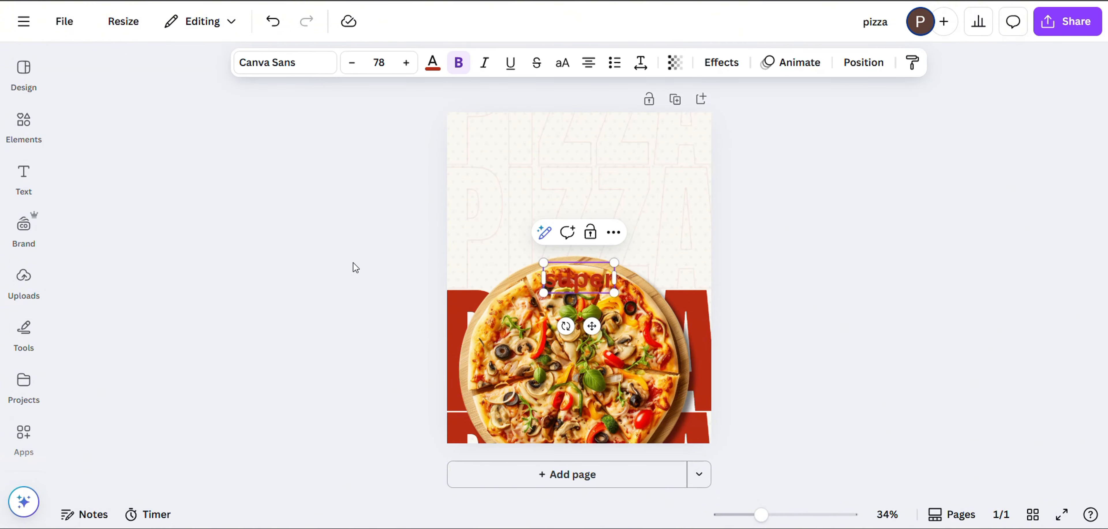
type(" des")
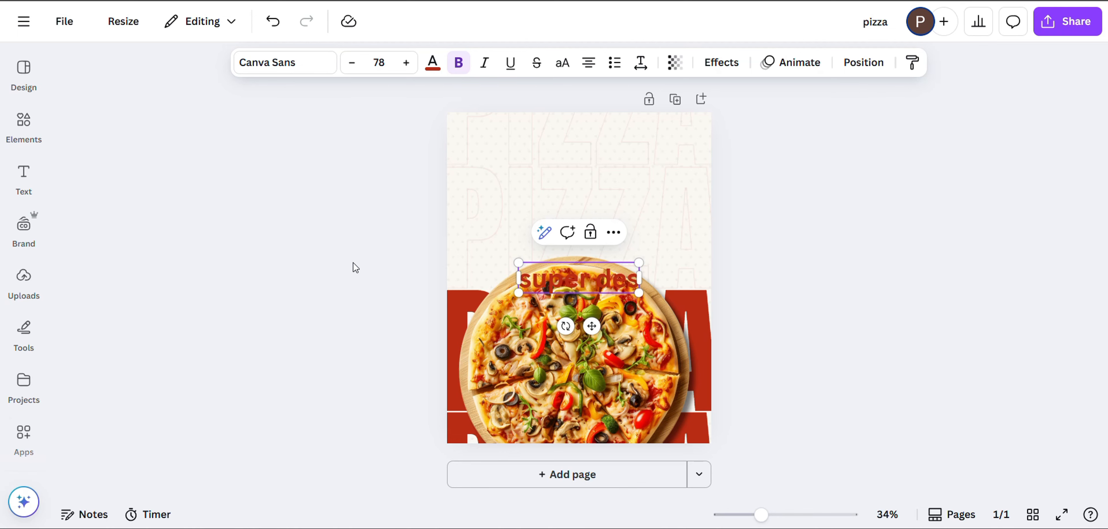
key("BackSpace")
type("licious")
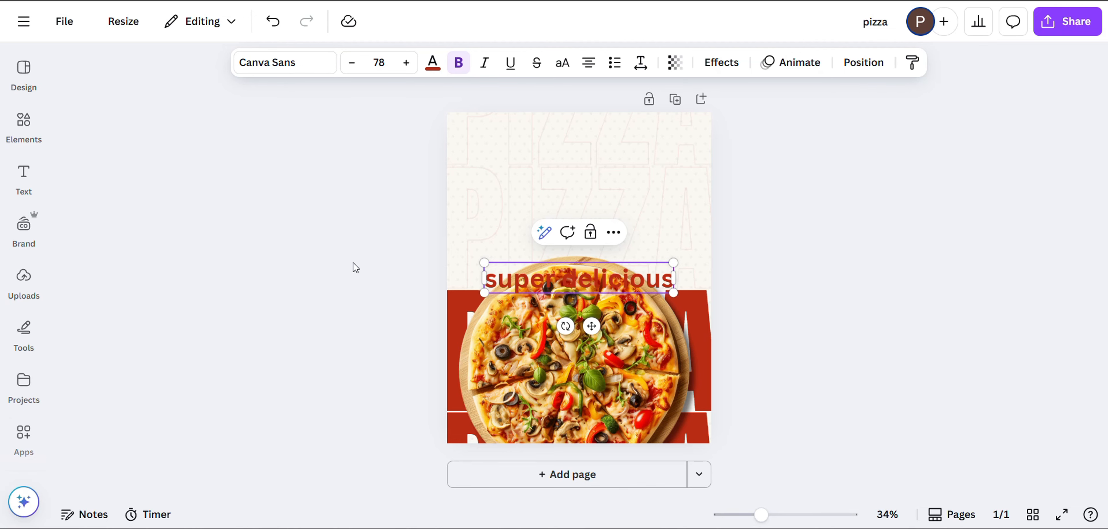
- Format the "super delicious" heading in uppercase with the Anton font at size 65
left_click(562, 62)
left_click(258, 62)
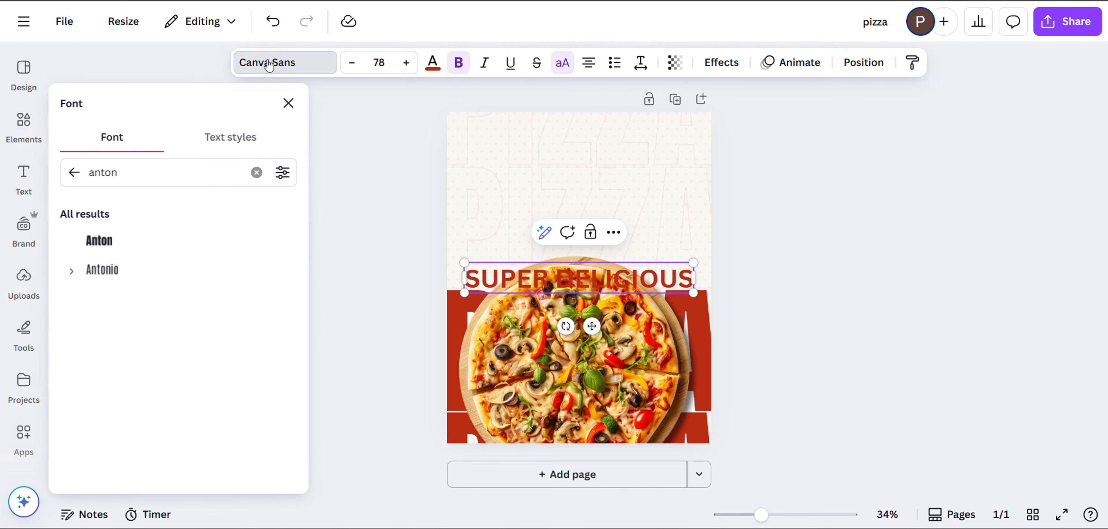
left_click(177, 243)
left_click(329, 166)
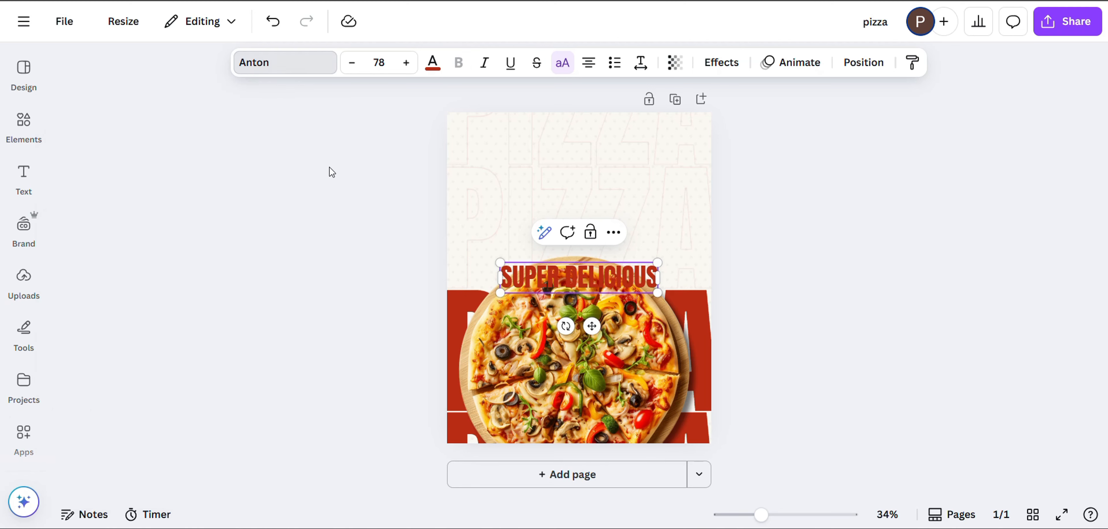
left_click(387, 62)
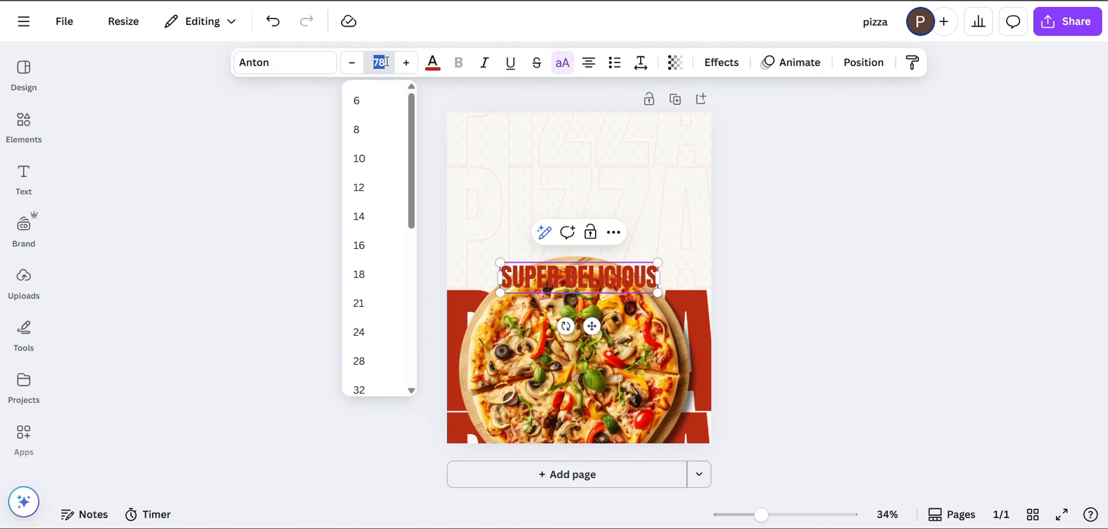
type("65")
left_click(280, 158)
- Place SUPER DELICIOUS in the page's upper area with a copy directly beneath it that reads "CHEESE PIZZA"
left_click_drag(563, 280, 566, 199)
double_click(566, 198)
type("CHEES")
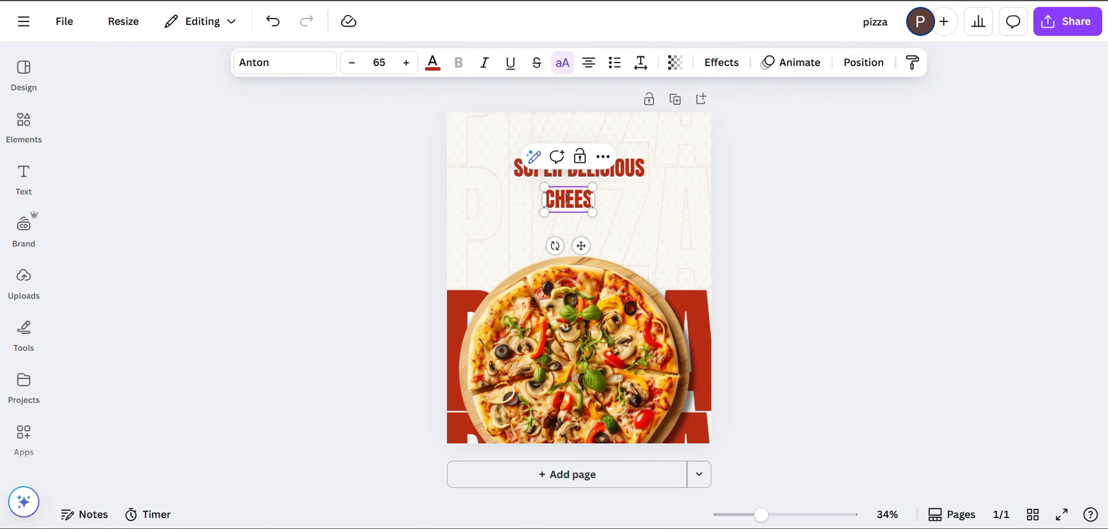
type("E PIZZA")
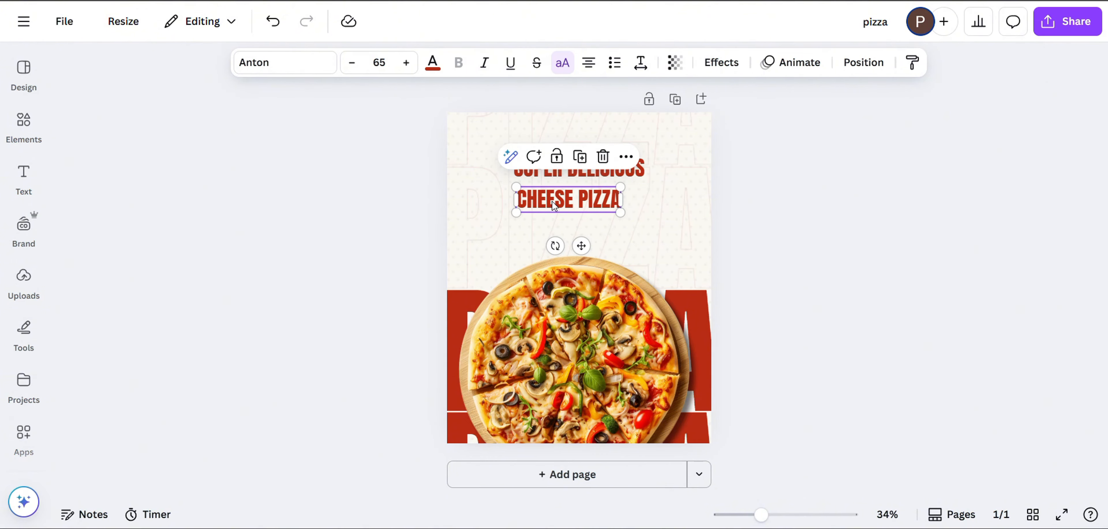
- Set the CHEESE PIZZA heading to size 114 and centre it closely under SUPER DELICIOUS
left_click(392, 60)
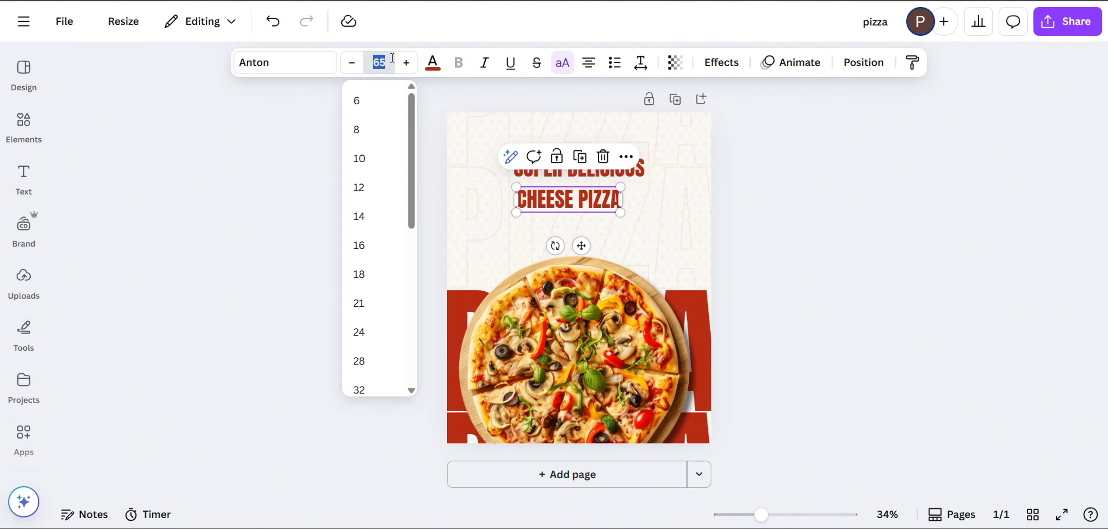
type("114")
key("Return")
left_click_drag(573, 206, 582, 192)
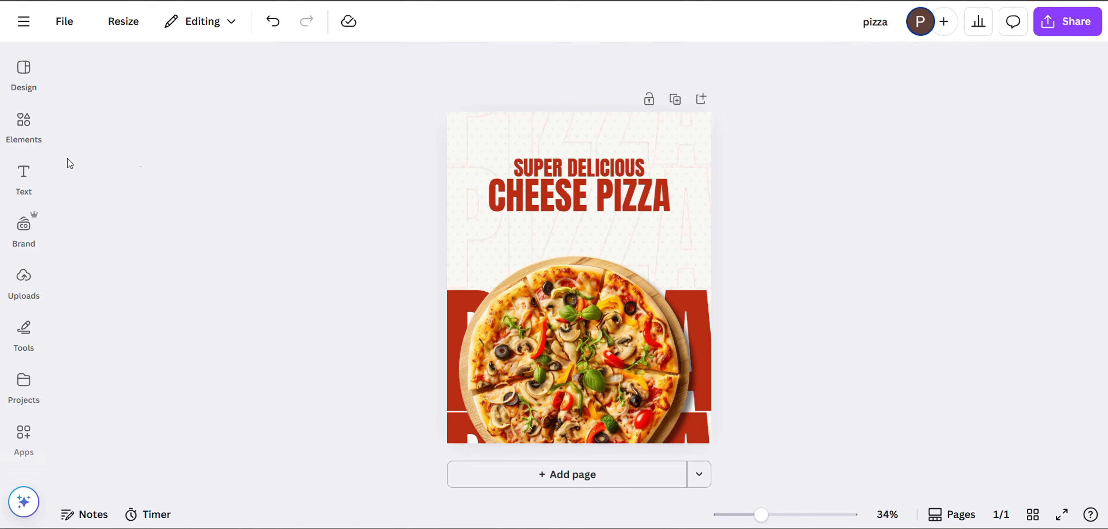
- Add the "Lorem ipsum dolor sit amet…" paragraph as body text and place it below the CHEESE PIZZA heading
left_click(23, 174)
left_click(147, 382)
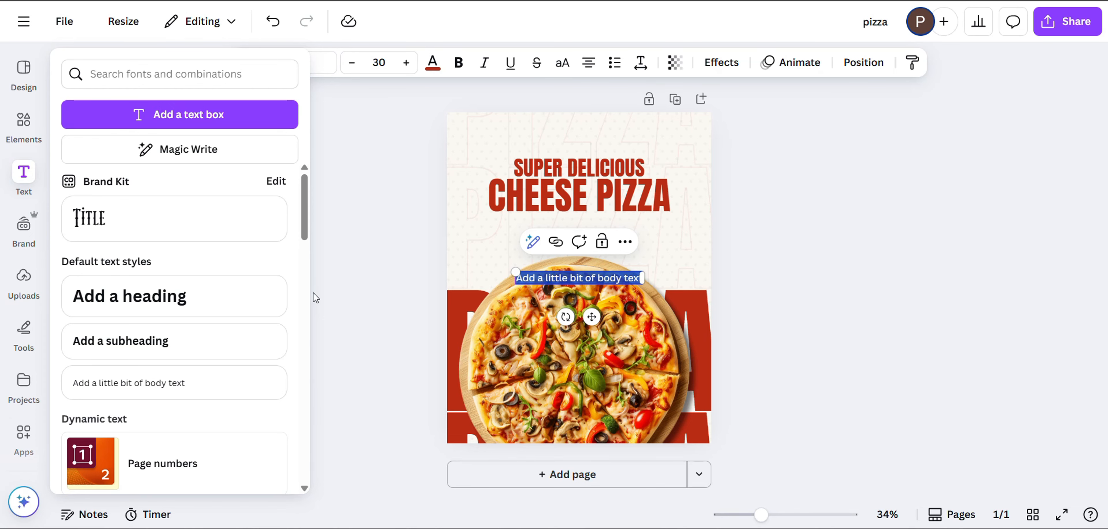
type("Lorem ipsum dolor sit amet, consectetur adipisicing elit, sed do eiusmod tempor incididunt ut labore et dolore magna aliqua.")
left_click(379, 62)
type("2")
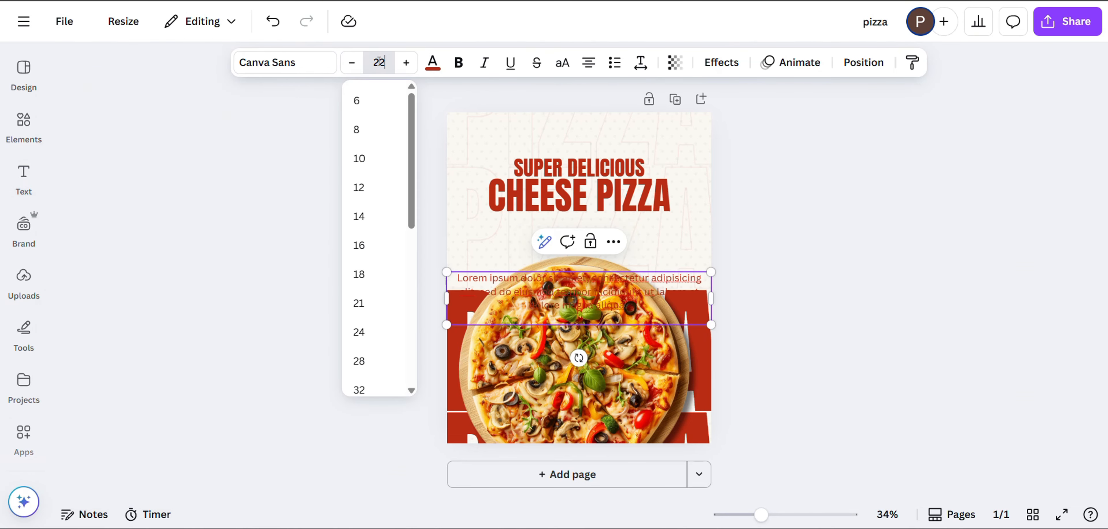
left_click(302, 113)
left_click(507, 282)
left_click_drag(507, 281, 509, 240)
- Change the Lorem ipsum paragraph's font to DM Sans
left_click(292, 66)
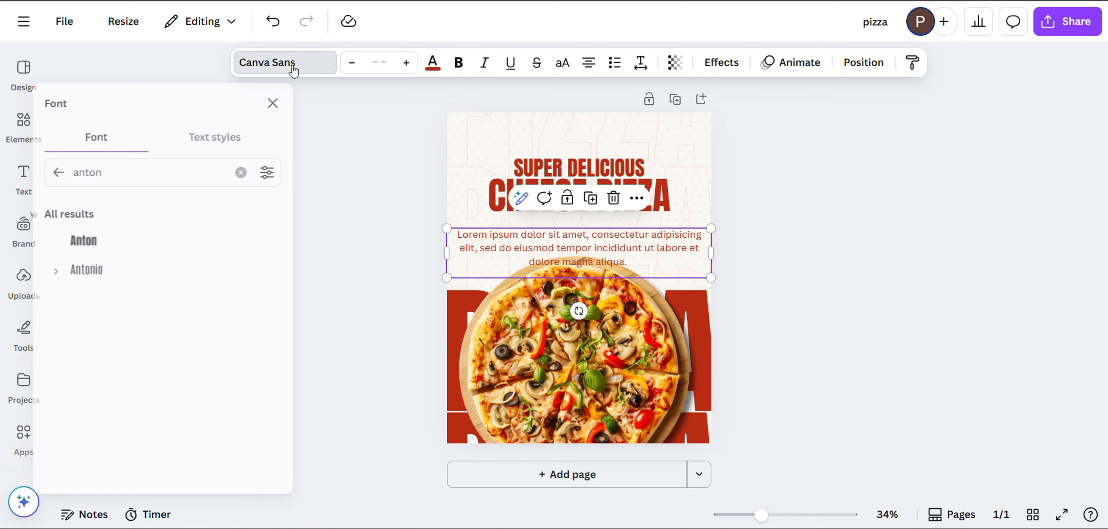
left_click(258, 172)
type("dm s")
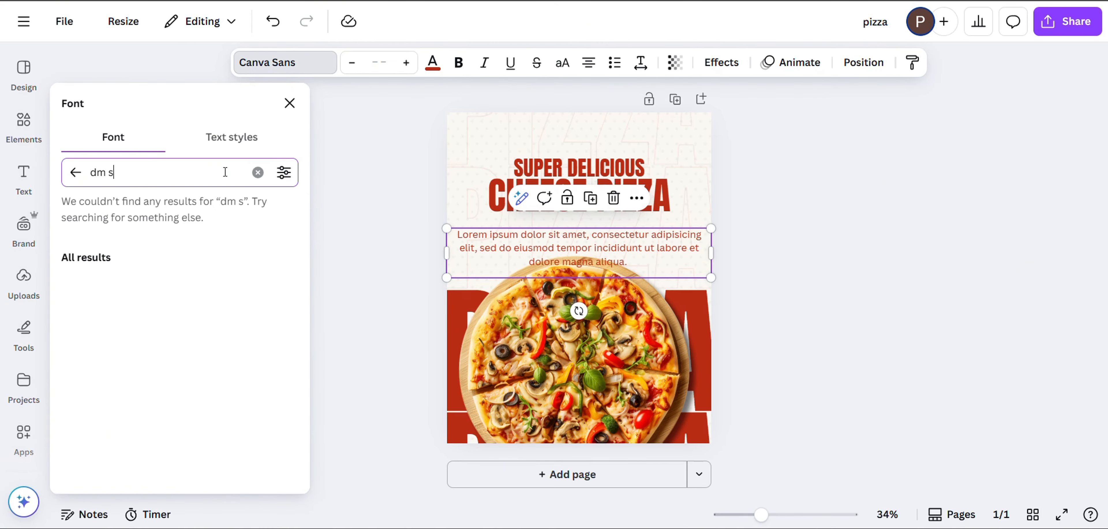
type("an")
left_click(153, 312)
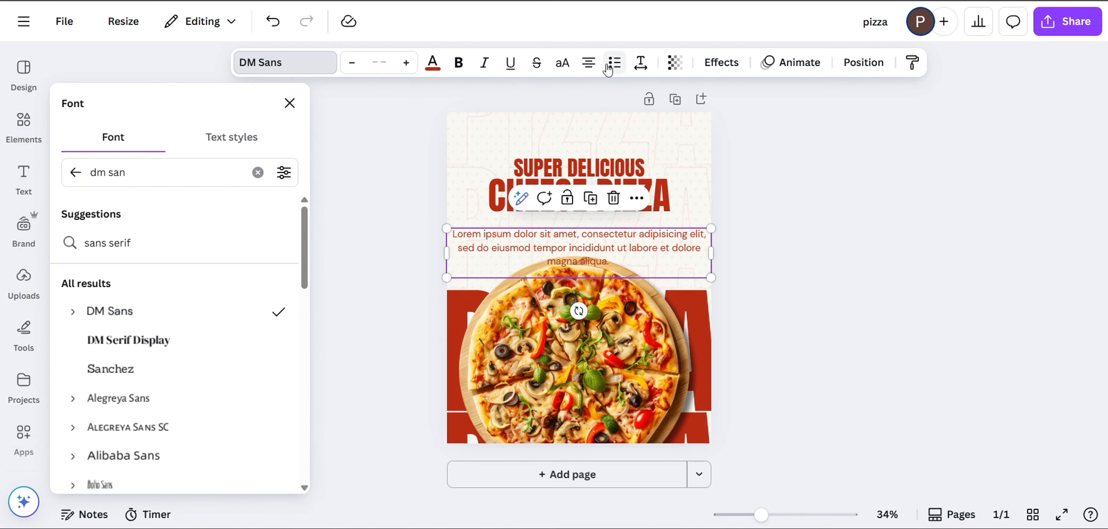
- Set the Lorem ipsum paragraph to size 22 with centred alignment
left_click(587, 63)
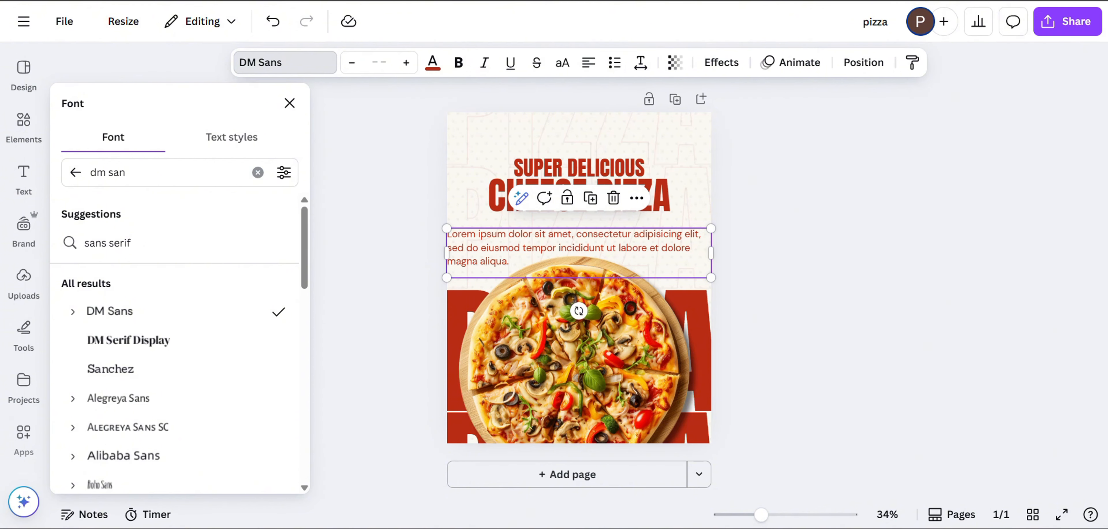
left_click(289, 103)
left_click(379, 63)
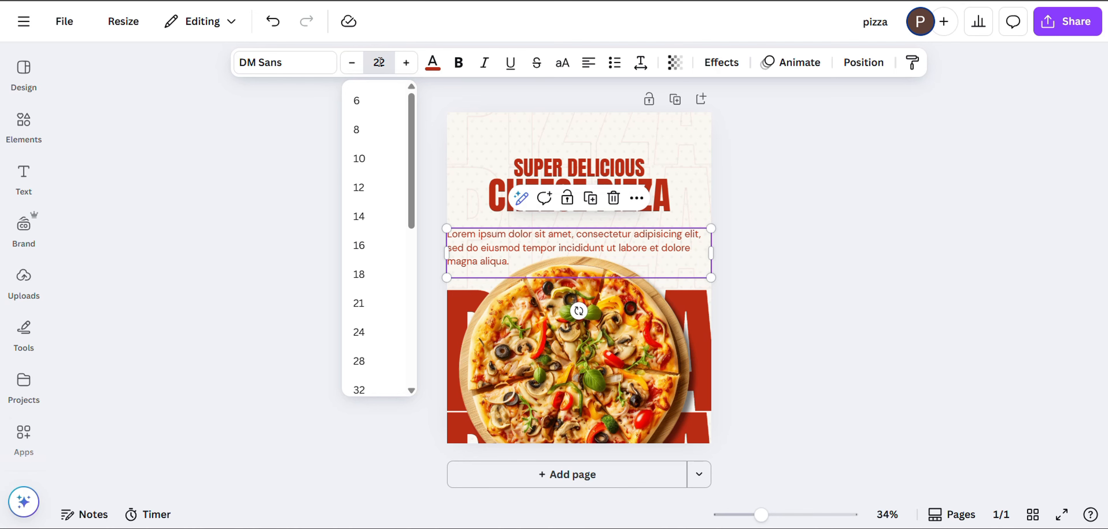
left_click(899, 257)
left_click(585, 65)
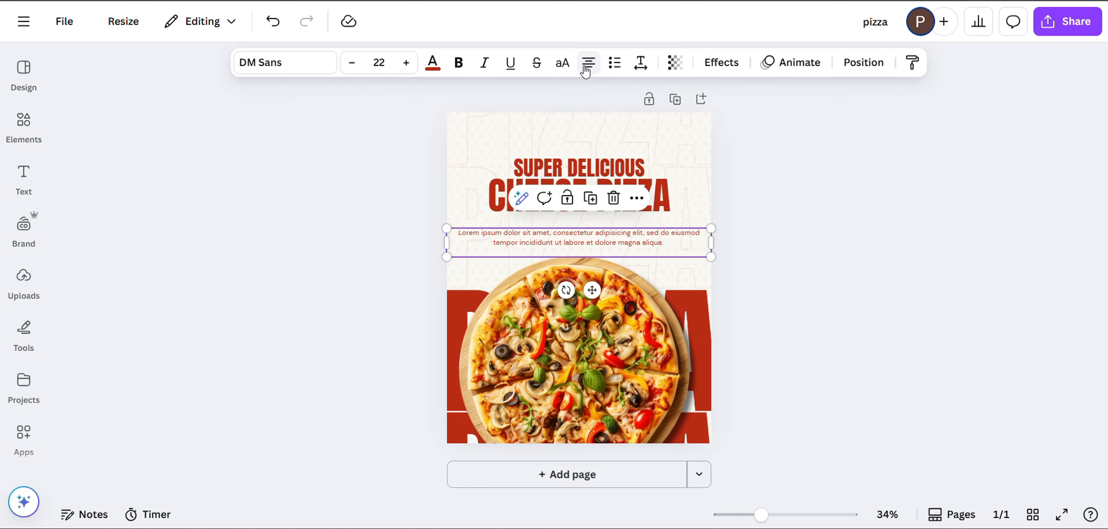
- Narrow the Lorem ipsum text box slightly and centre it just below the CHEESE PIZZA heading
left_click_drag(576, 247, 577, 234)
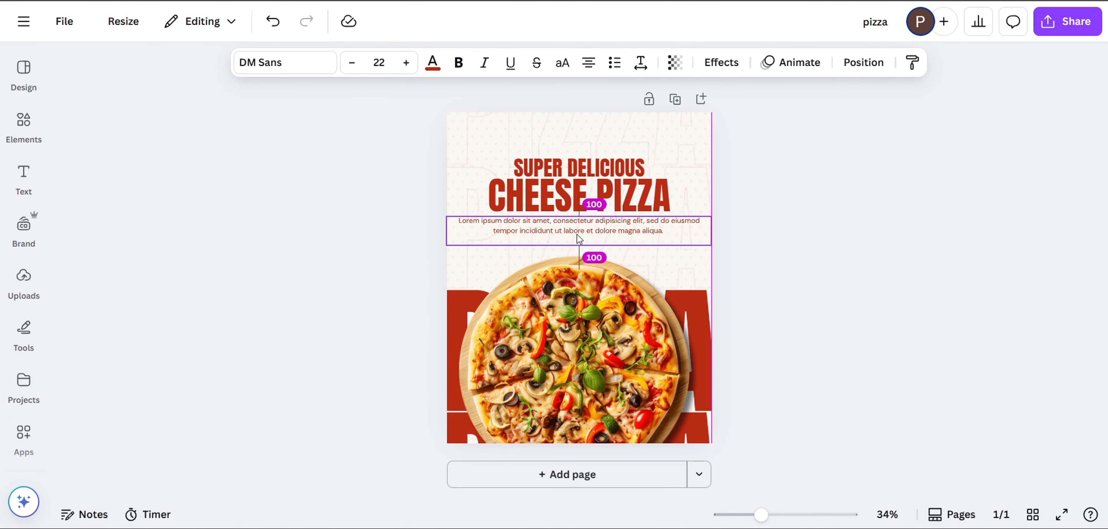
left_click(836, 228)
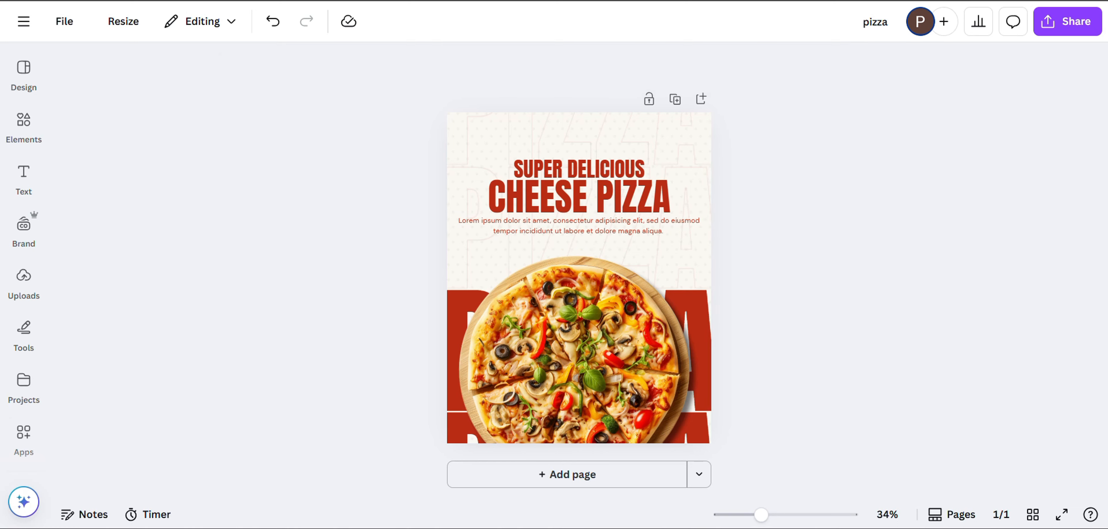
left_click(566, 238)
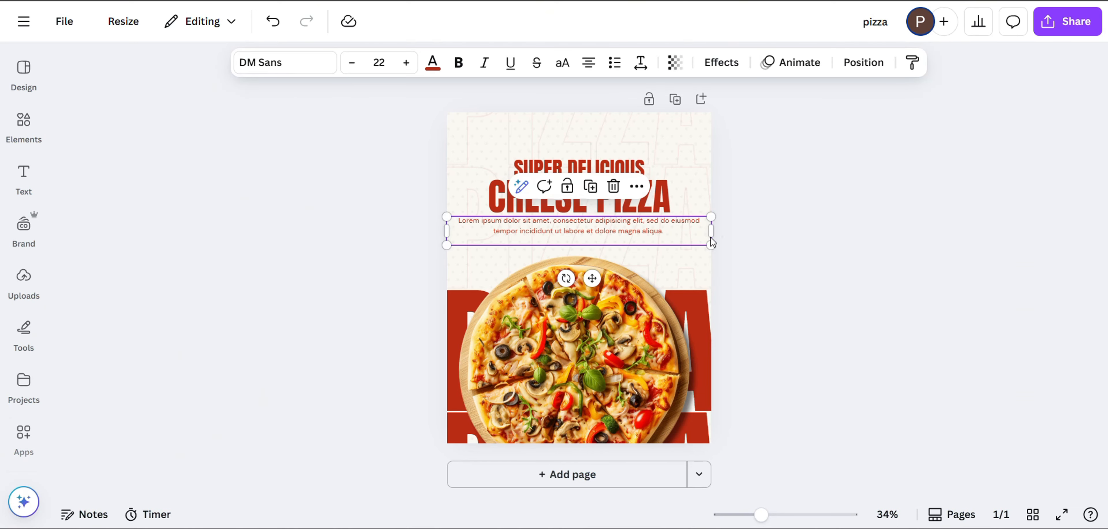
left_click_drag(713, 236, 689, 236)
left_click_drag(586, 232, 663, 229)
left_click(817, 164)
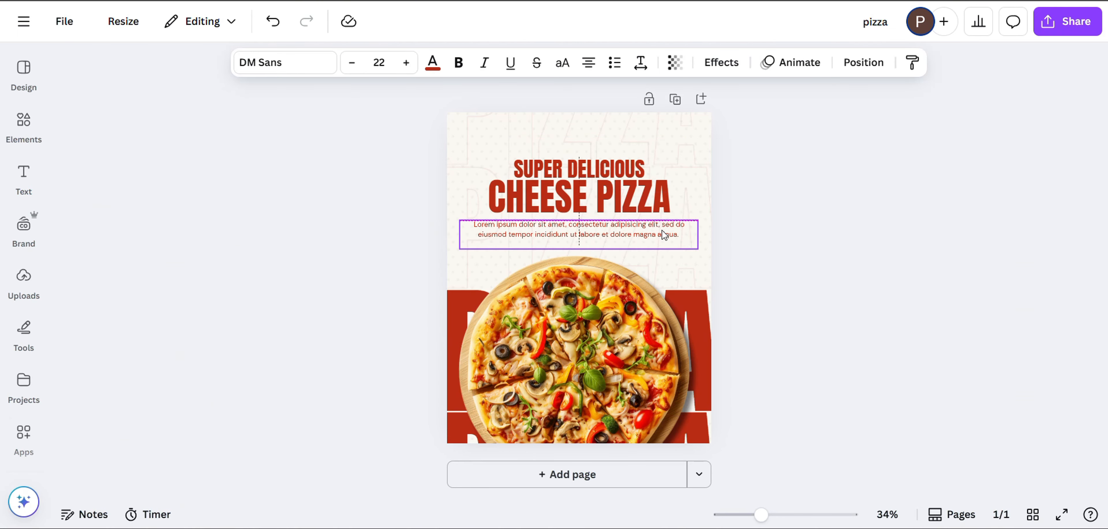
- Duplicate the SUPER DELICIOUS heading just above the original and change the copy's text to LOGO HERE
left_click(564, 165)
left_click_drag(565, 165, 575, 148)
double_click(576, 145)
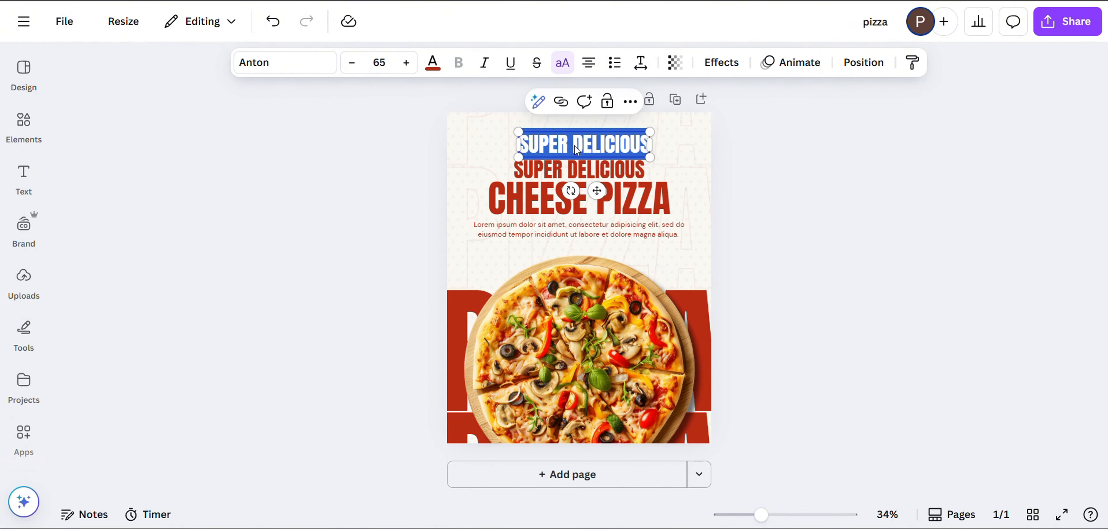
type("LOGO H")
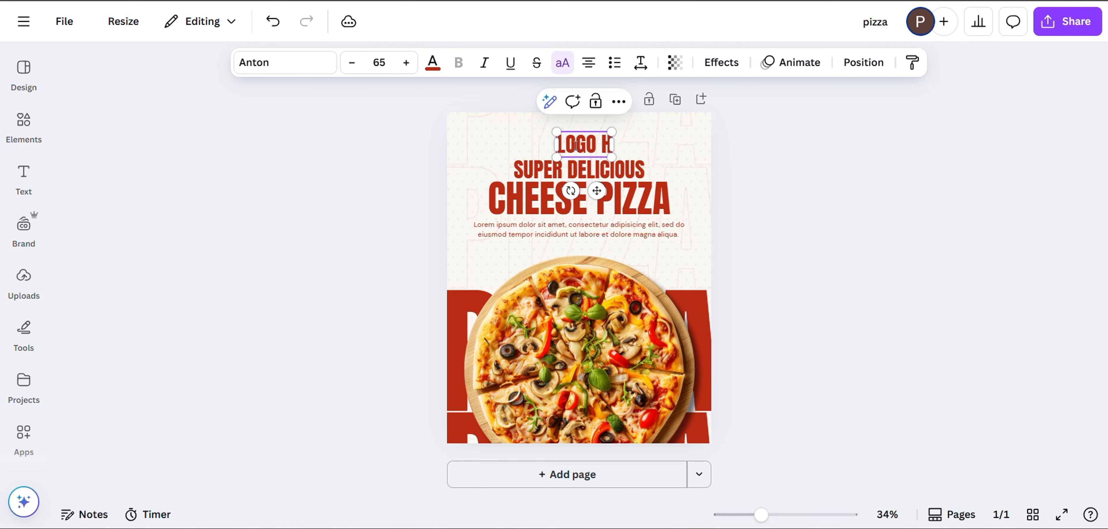
type("ERE")
- Set the LOGO HERE text to size 38 and stack its two words on separate lines
left_click(379, 62)
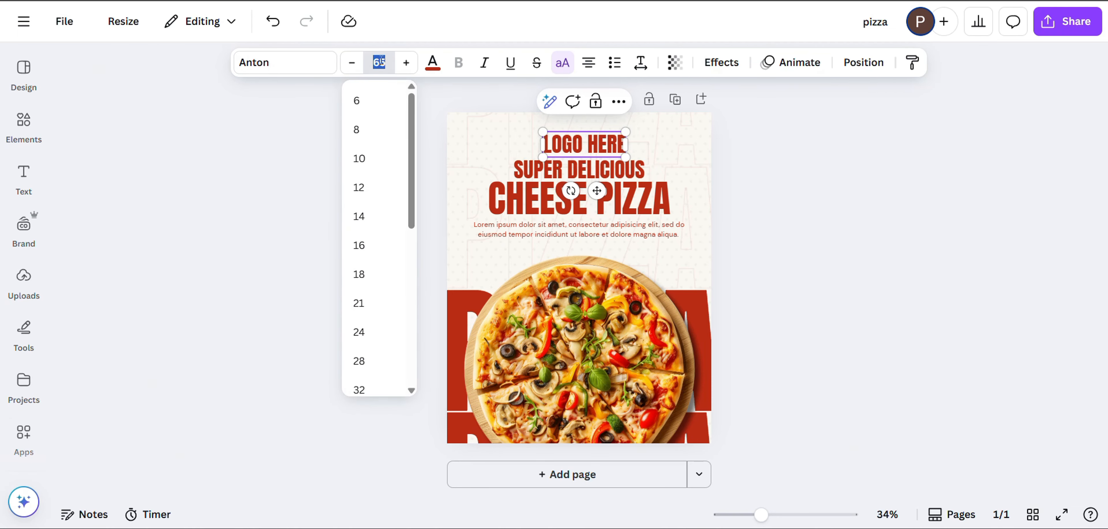
type("38")
left_click(765, 180)
left_click(587, 140)
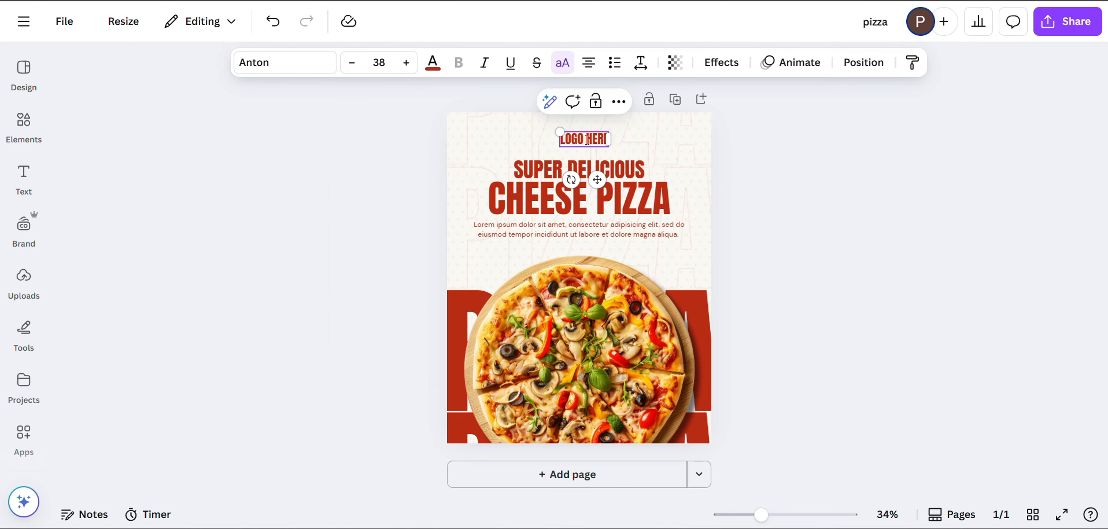
left_click(857, 167)
left_click(582, 151)
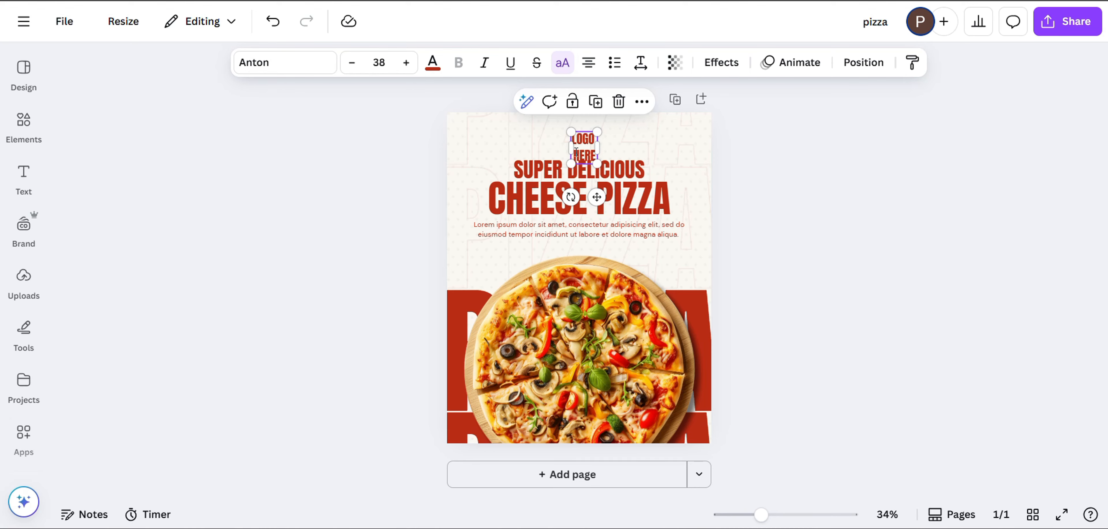
left_click(577, 153)
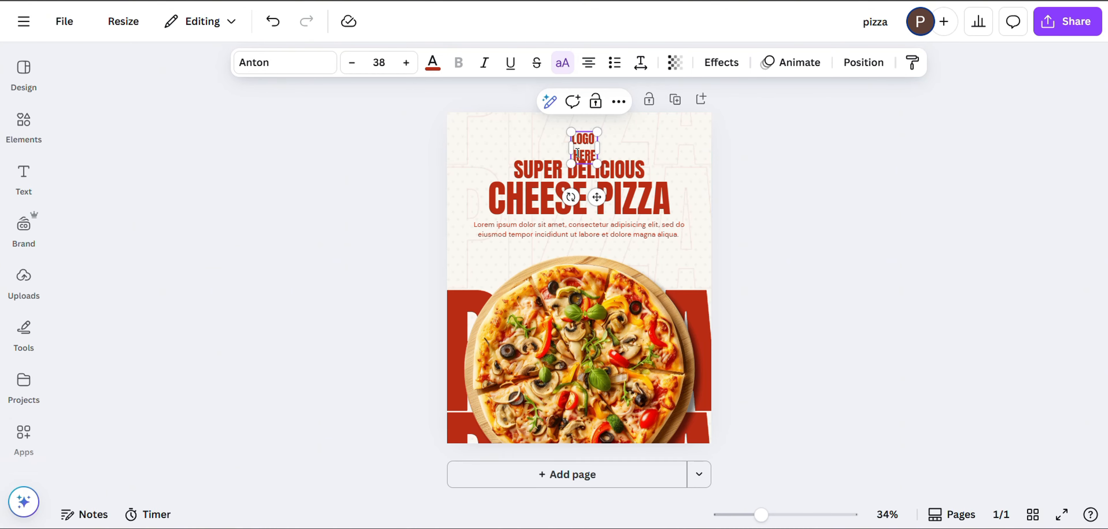
- Tighten the stacked LOGO HERE text's line spacing to 0.88
left_click(794, 514)
scroll(704, 294, "up", 6)
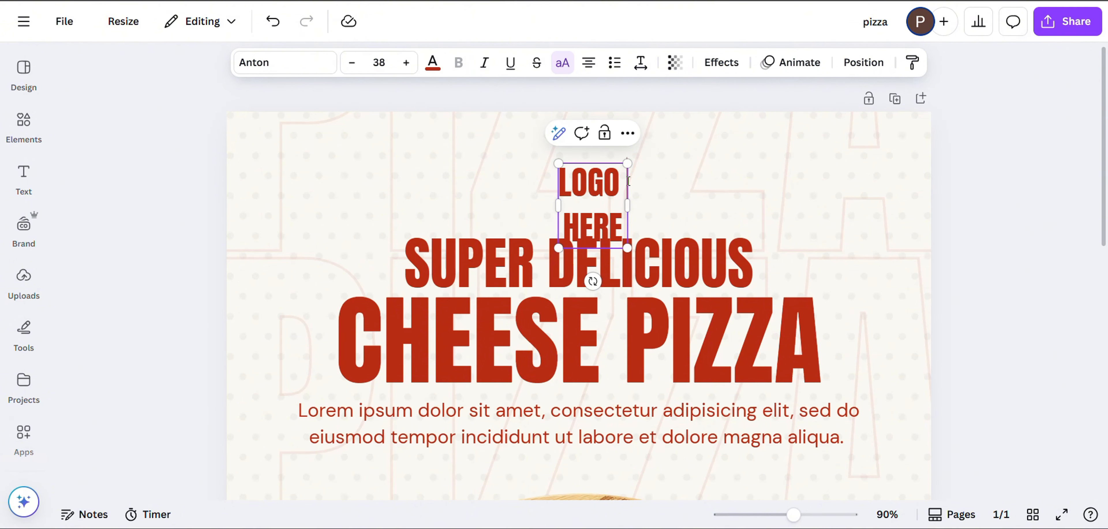
left_click_drag(628, 181, 590, 178)
left_click(640, 74)
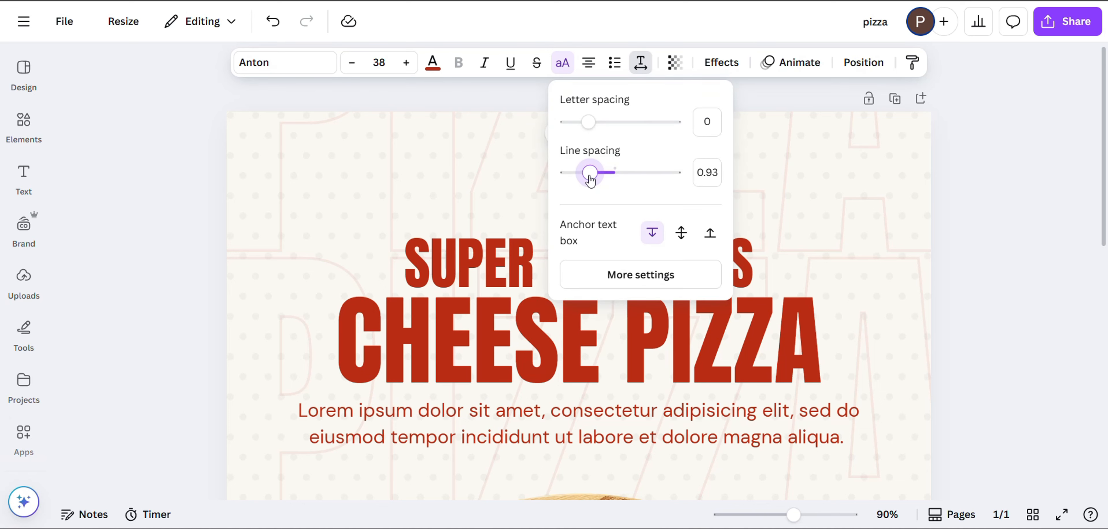
left_click(1012, 177)
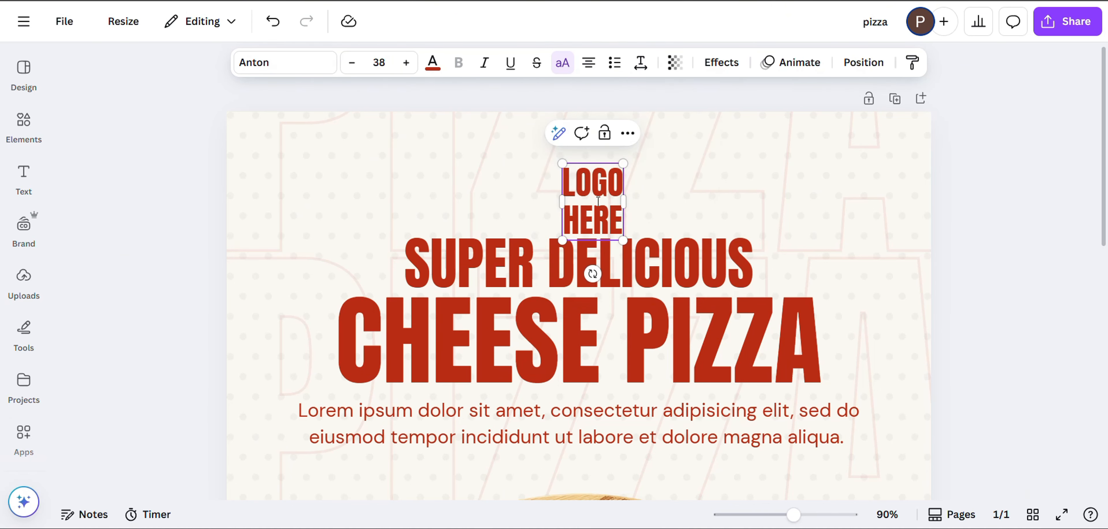
left_click_drag(592, 203, 365, 184)
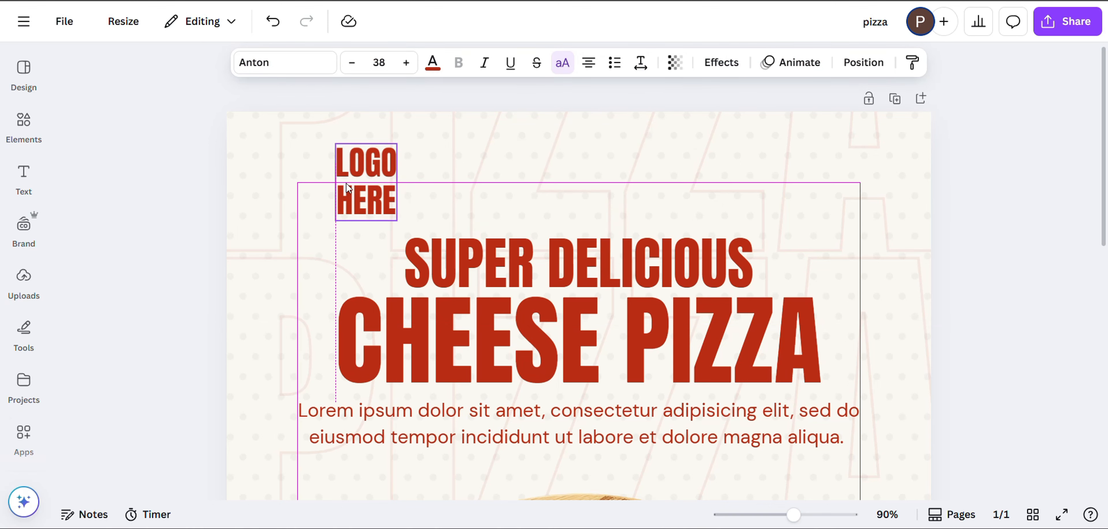
left_click(641, 69)
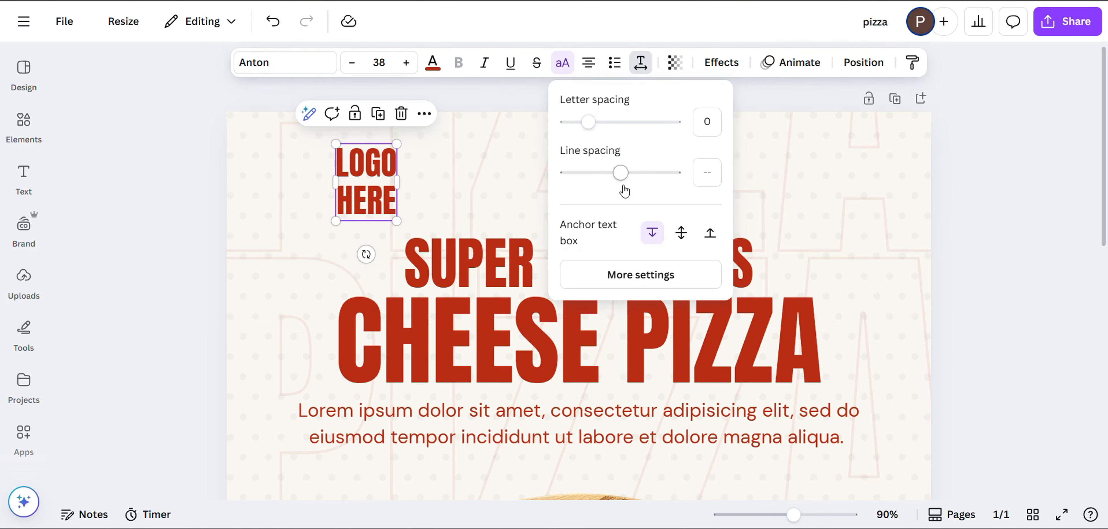
left_click(617, 173)
left_click_drag(616, 174, 587, 172)
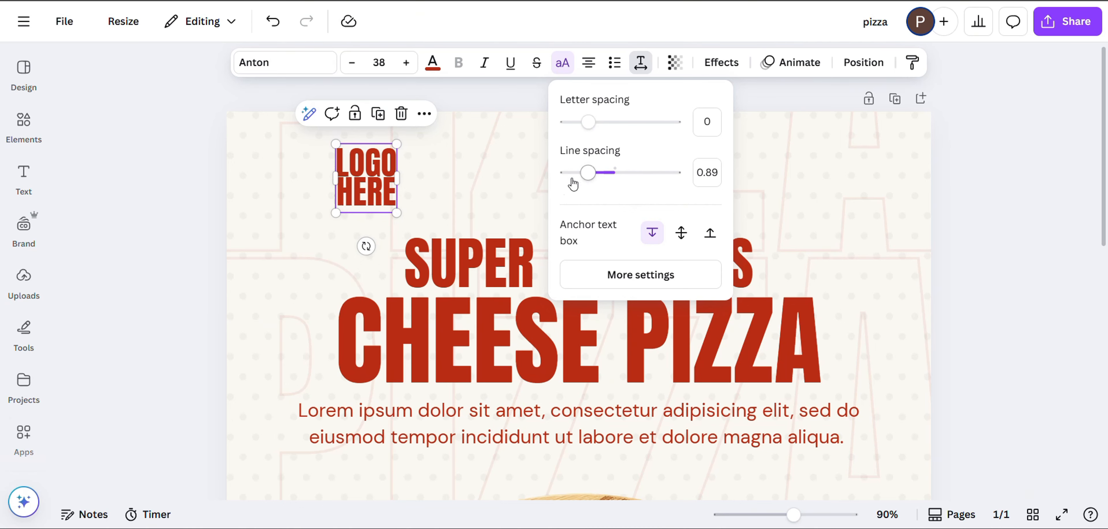
left_click(588, 176)
left_click(587, 176)
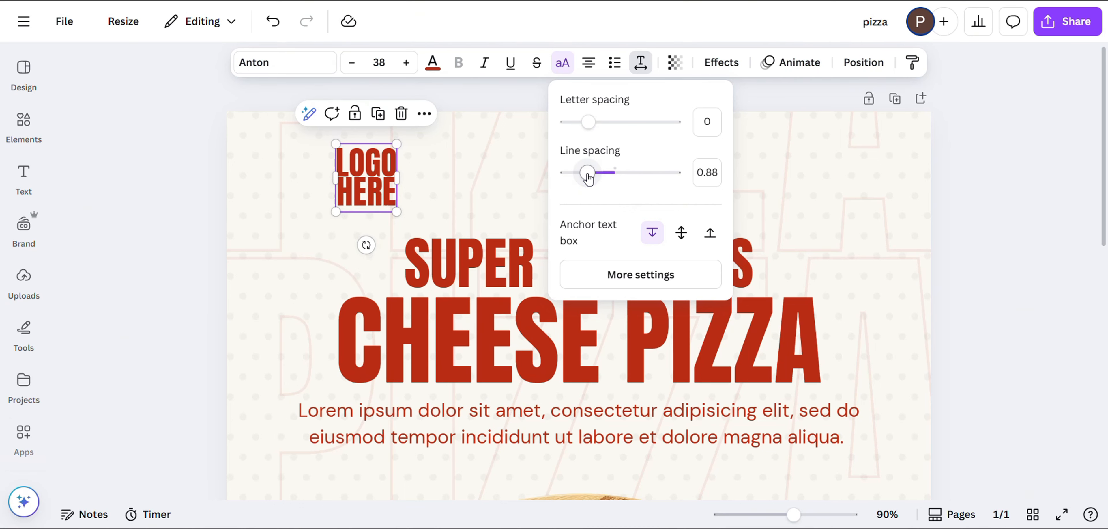
- Centre the LOGO HERE text horizontally near the top edge of the poster
left_click(263, 195)
left_click_drag(382, 186, 587, 173)
left_click_drag(793, 514, 762, 510)
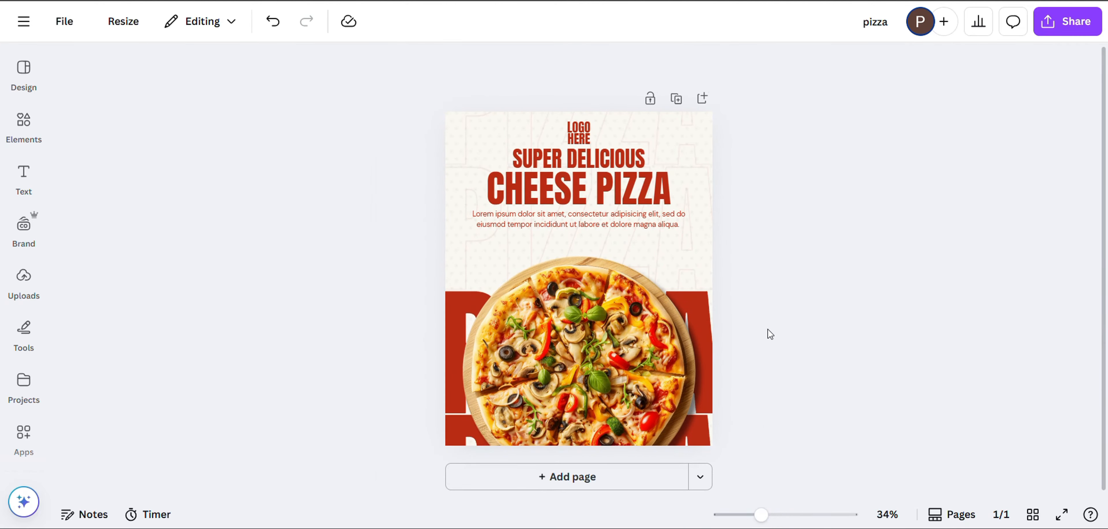
- Move the SUPER DELICIOUS and CHEESE PIZZA headings and the Lorem ipsum paragraph together slightly down, away from the logo text
left_click(554, 221)
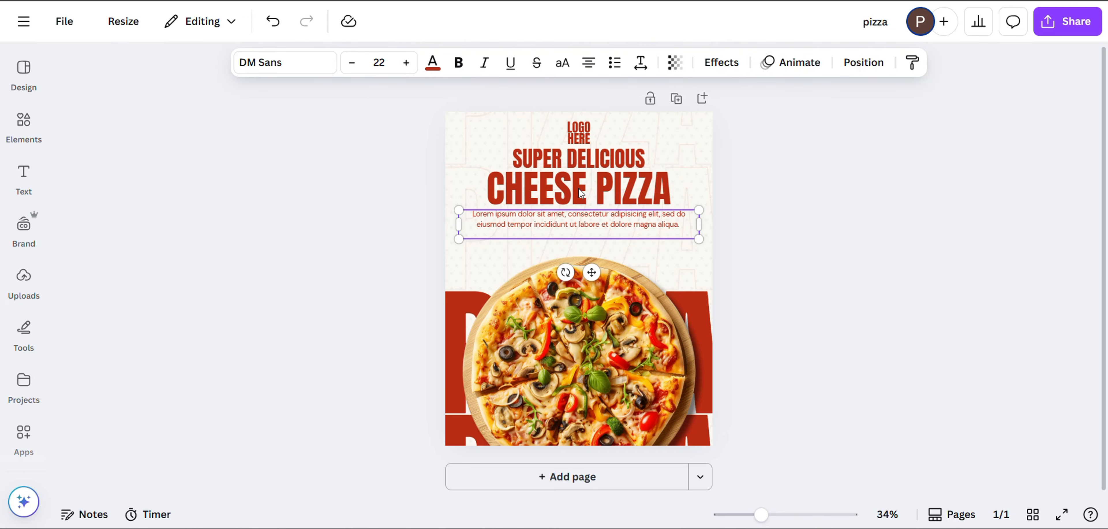
left_click(550, 199, "shift")
left_click(540, 157, "shift")
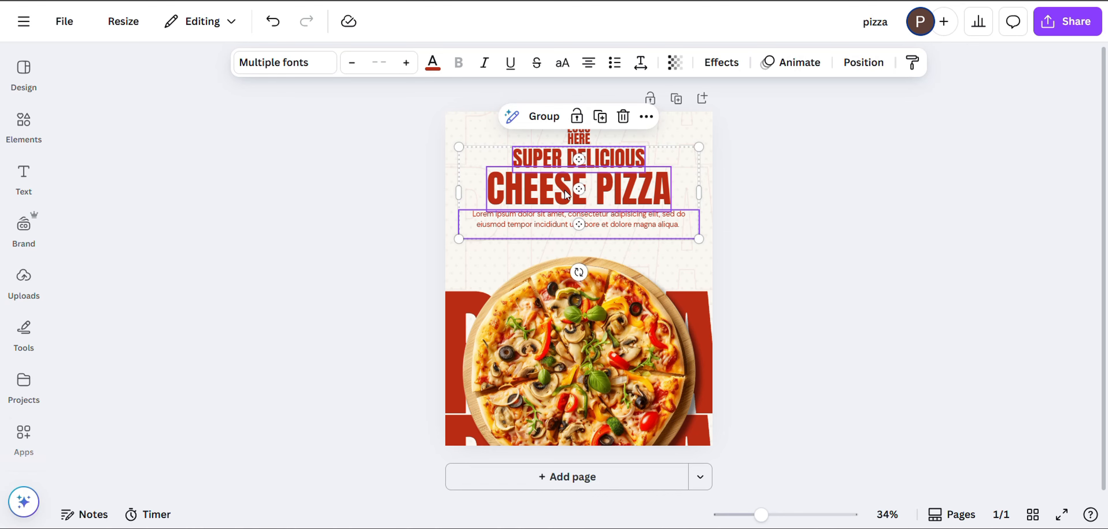
left_click_drag(564, 190, 567, 202)
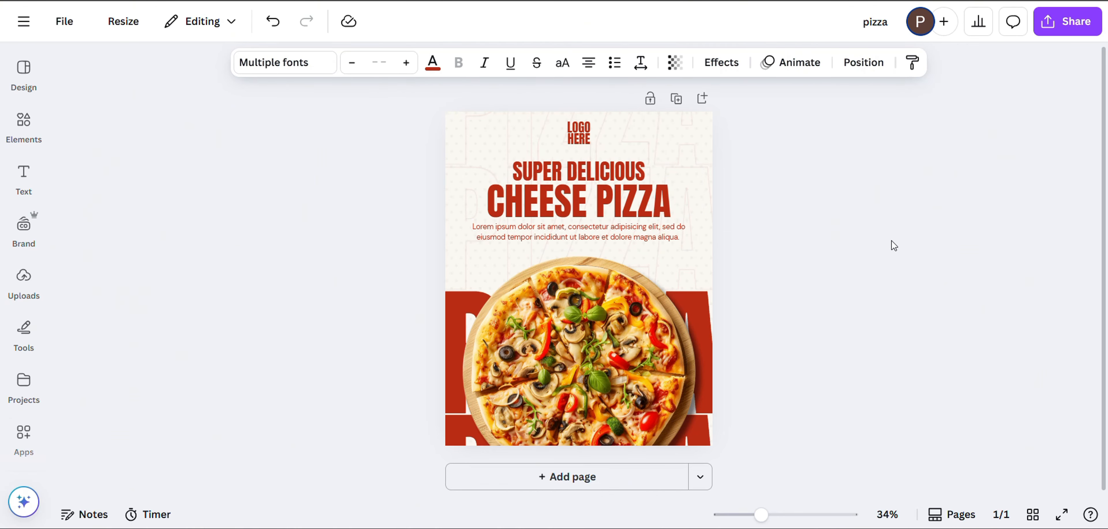
left_click(882, 249)
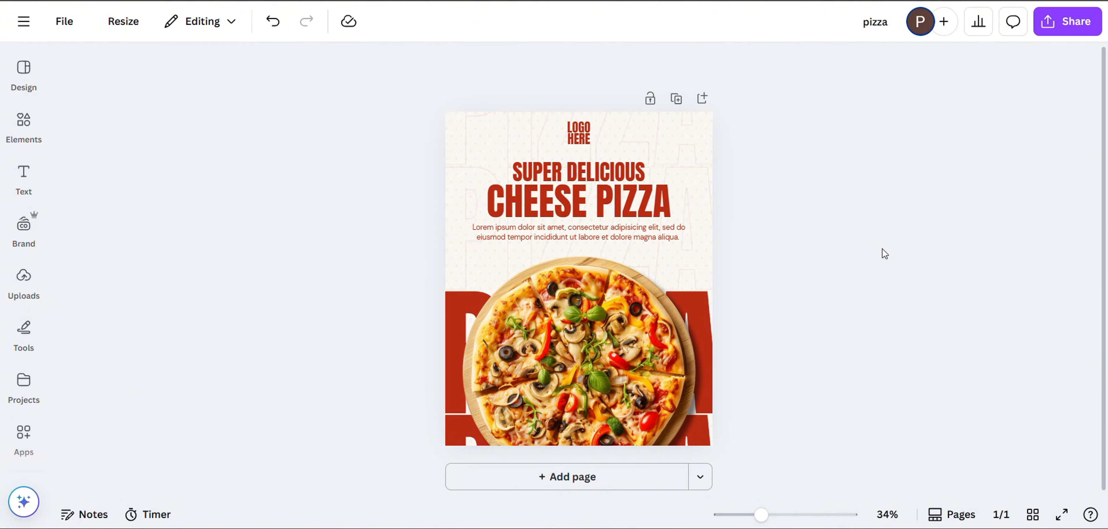
- Search the elements for "mint leaves" and add the photo of the bushy mint sprig to the poster
left_click(23, 122)
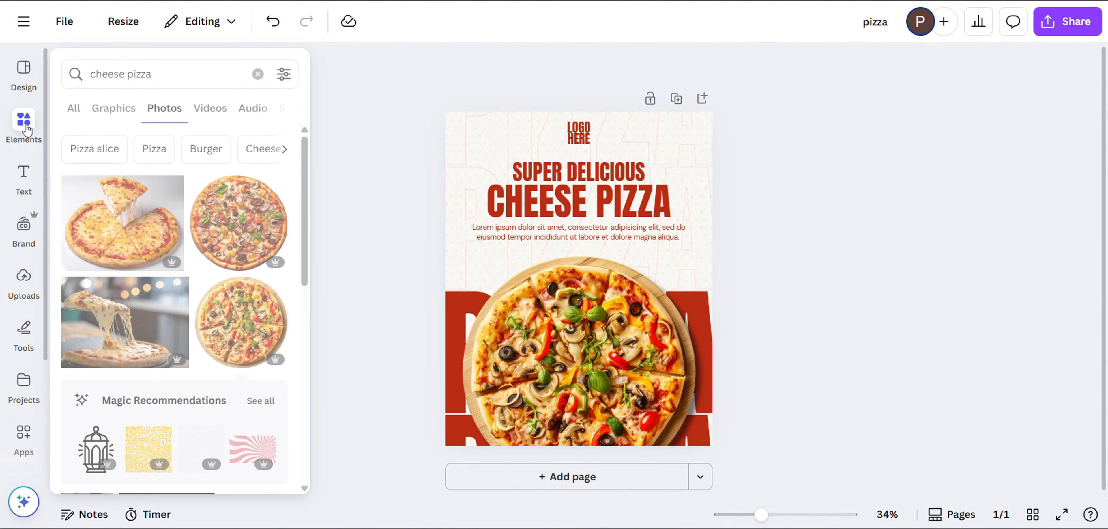
left_click(256, 74)
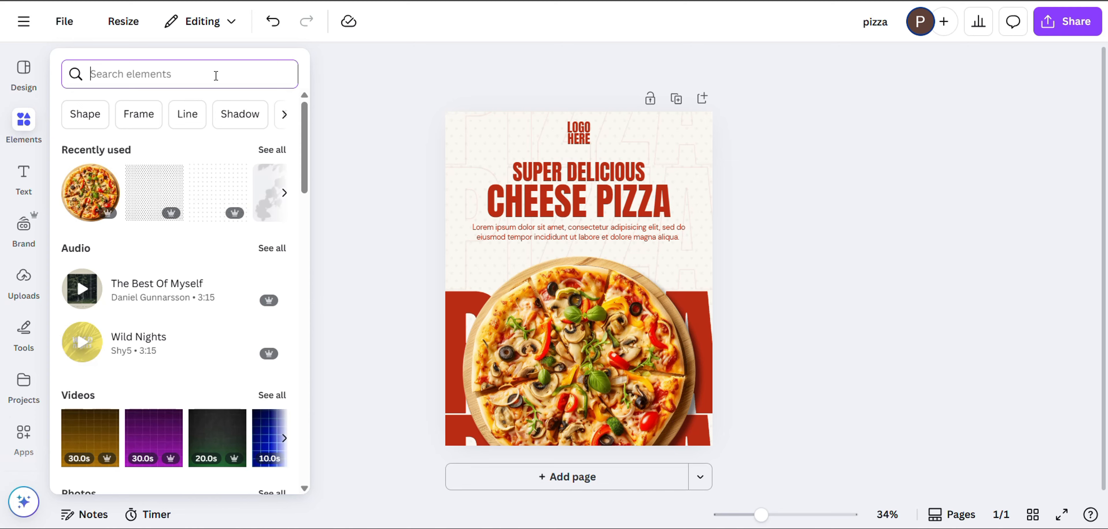
type("mint leaves")
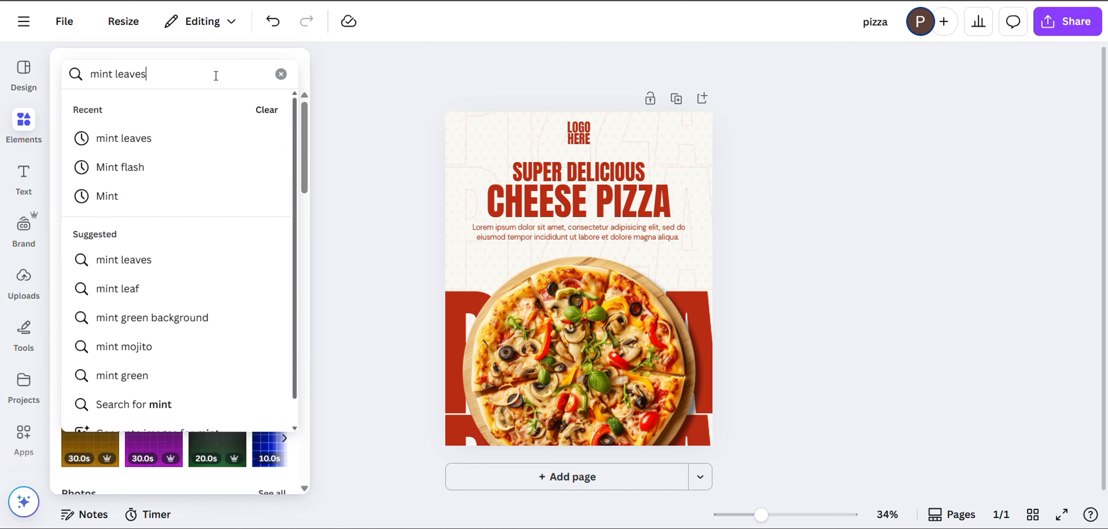
key("Return")
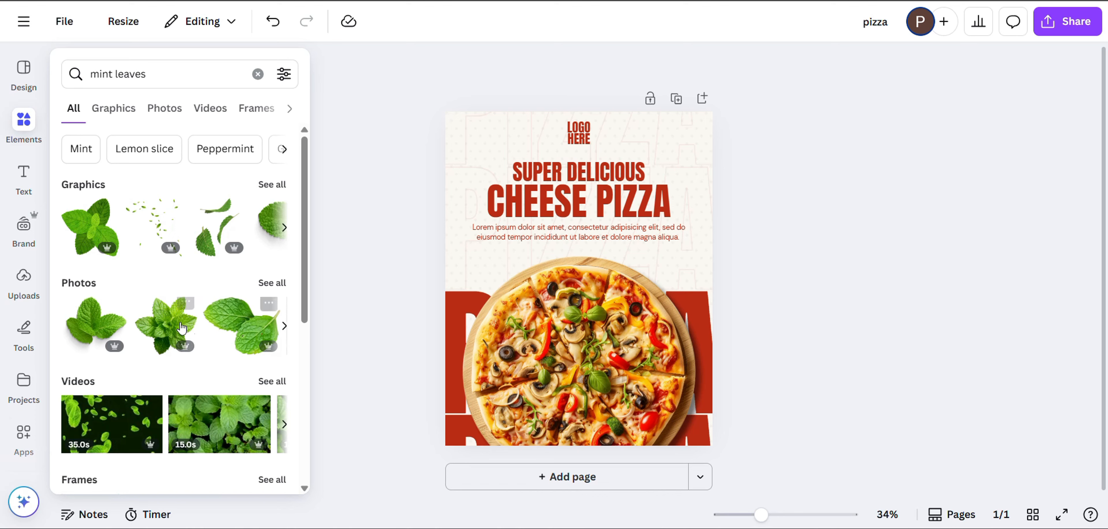
left_click(166, 326)
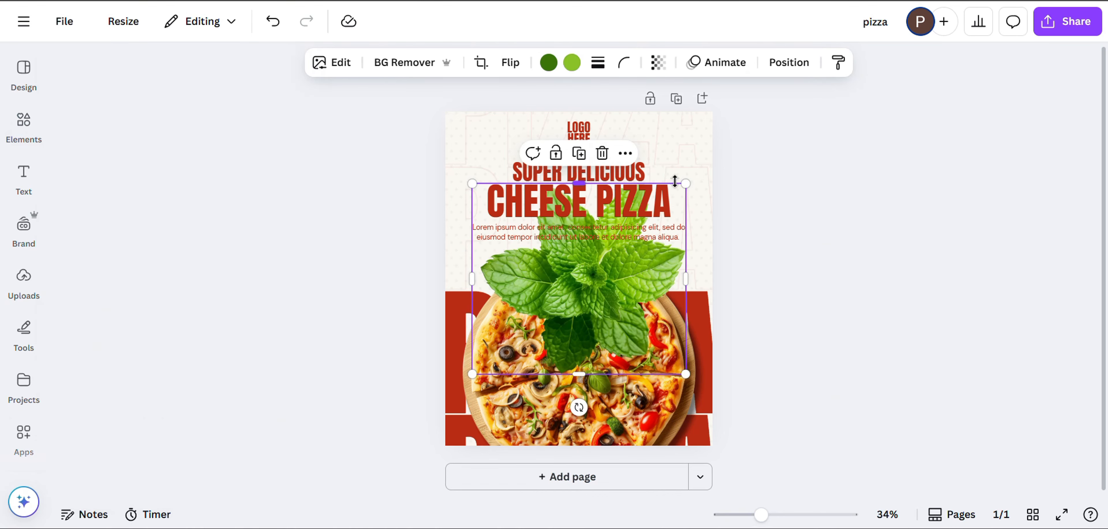
- Shrink the mint sprig to a small accent and place it beside the pizza's upper-left edge
left_click_drag(685, 183, 465, 292)
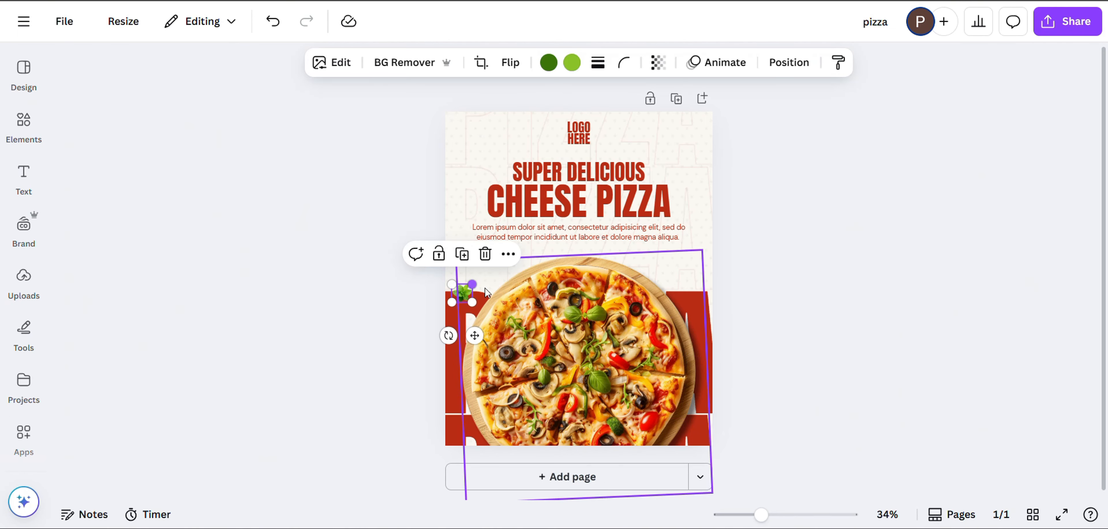
left_click(959, 330)
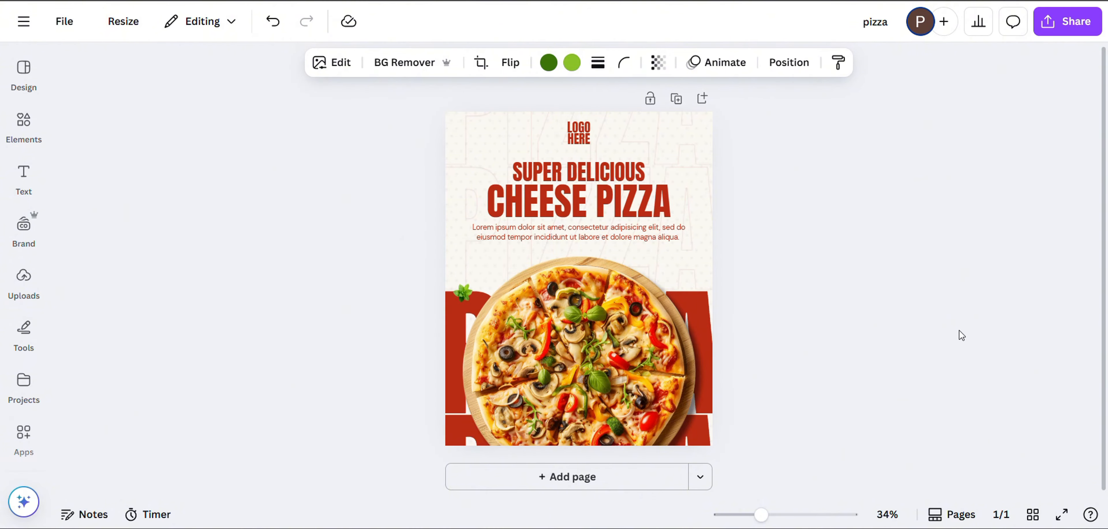
left_click(940, 331)
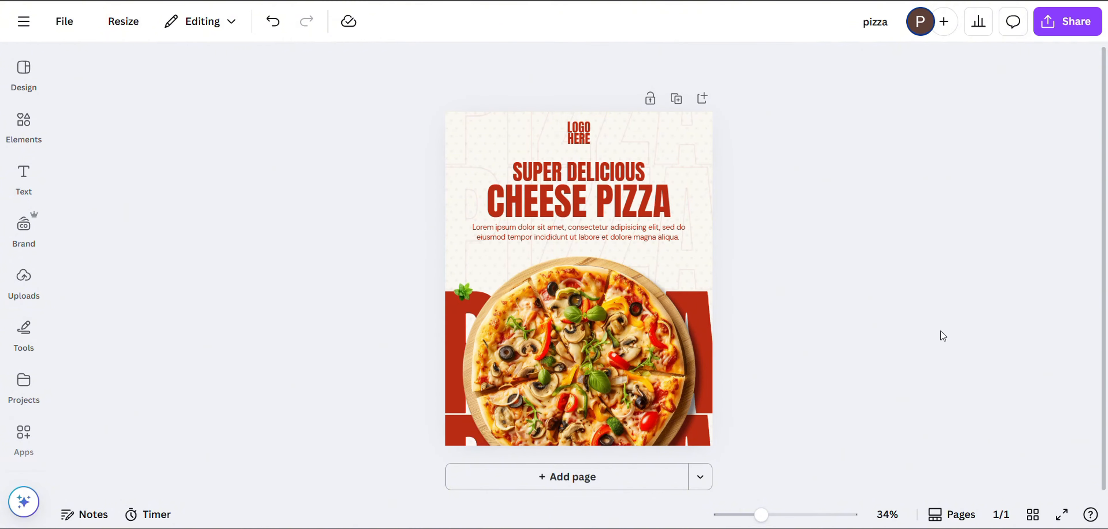
- Add the photo of the three-leaf mint sprig from the mint leaves results to the poster
left_click(23, 125)
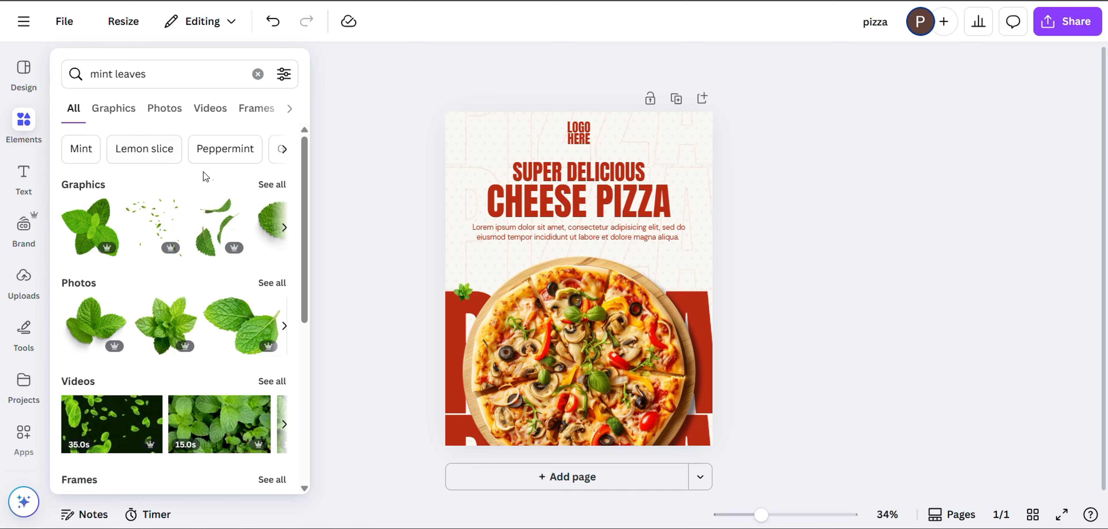
left_click(272, 184)
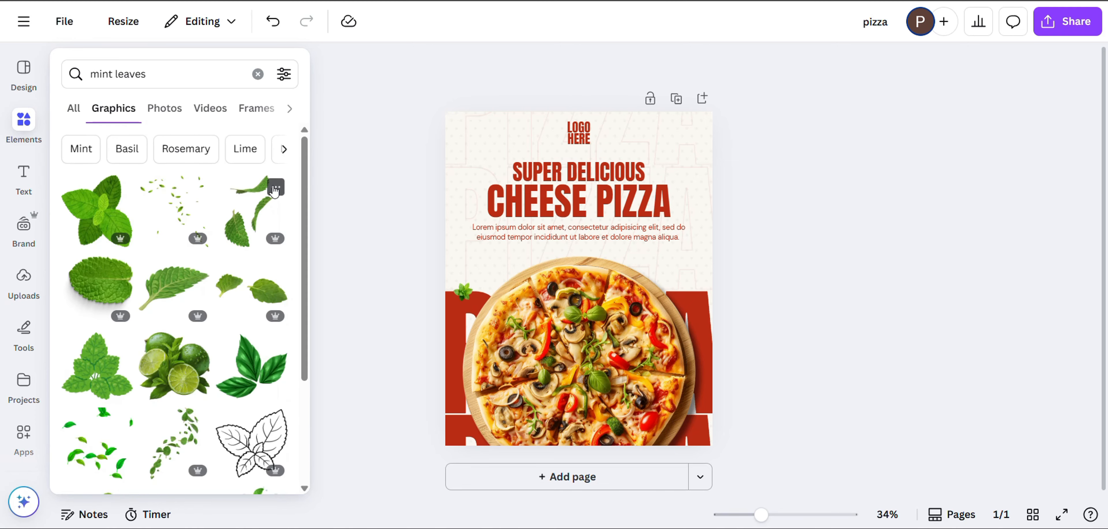
scroll(194, 262, "down", 3)
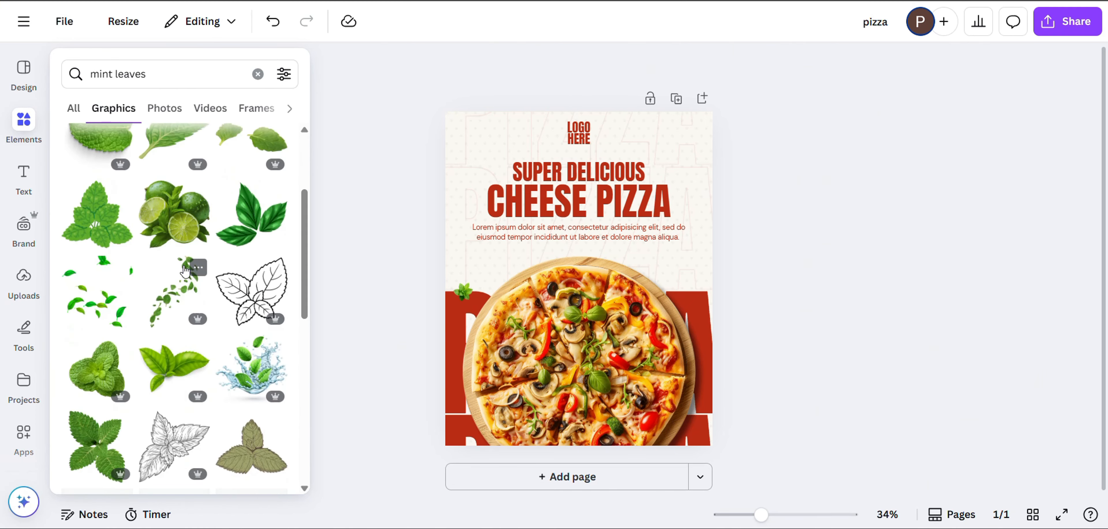
scroll(194, 262, "up", 3)
left_click(166, 106)
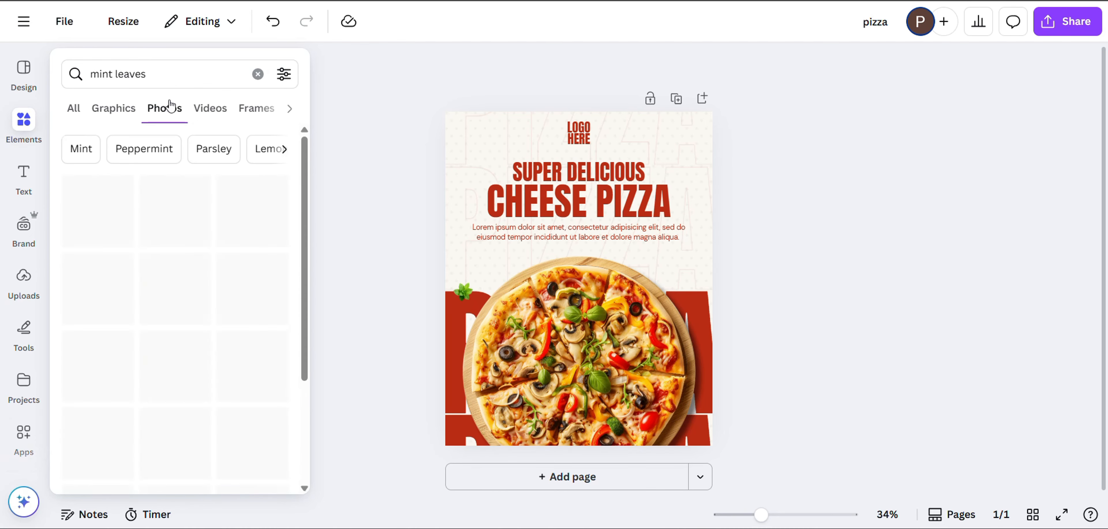
scroll(175, 197, "down", 2)
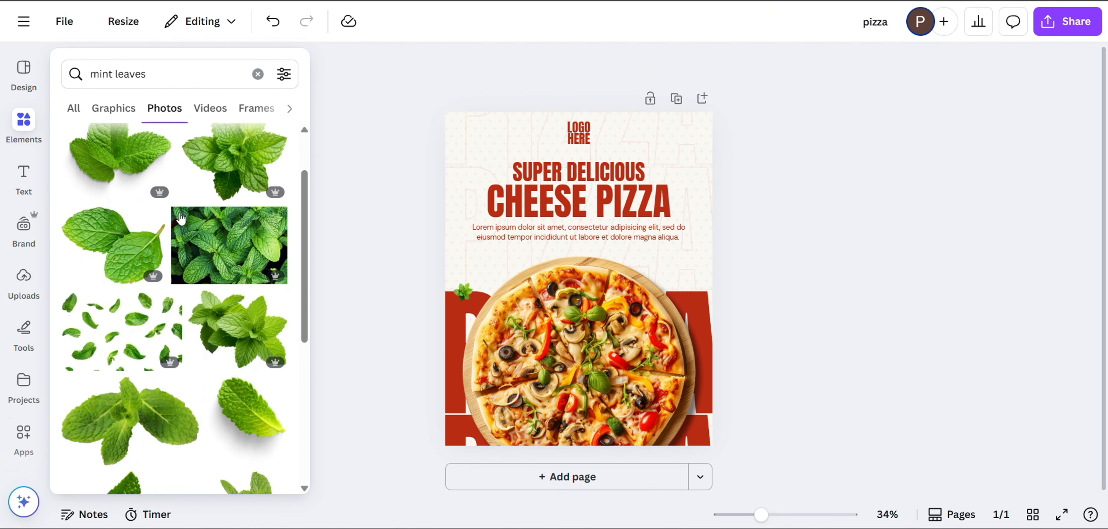
scroll(172, 215, "up", 2)
left_click(130, 226)
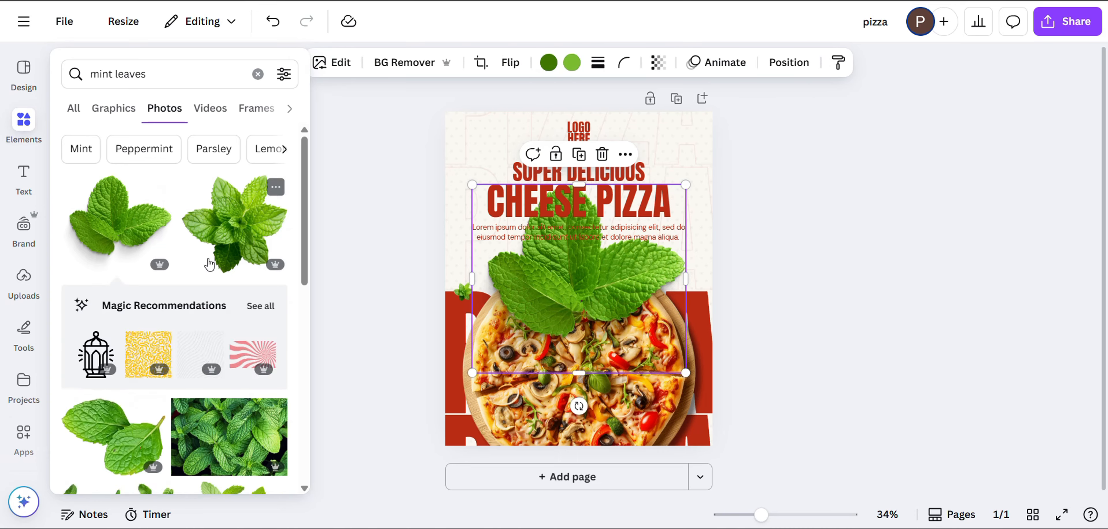
- Add the photo of a single upright mint leaf from further down the mint leaves photo results
scroll(208, 260, "down", 4)
scroll(208, 265, "down", 5)
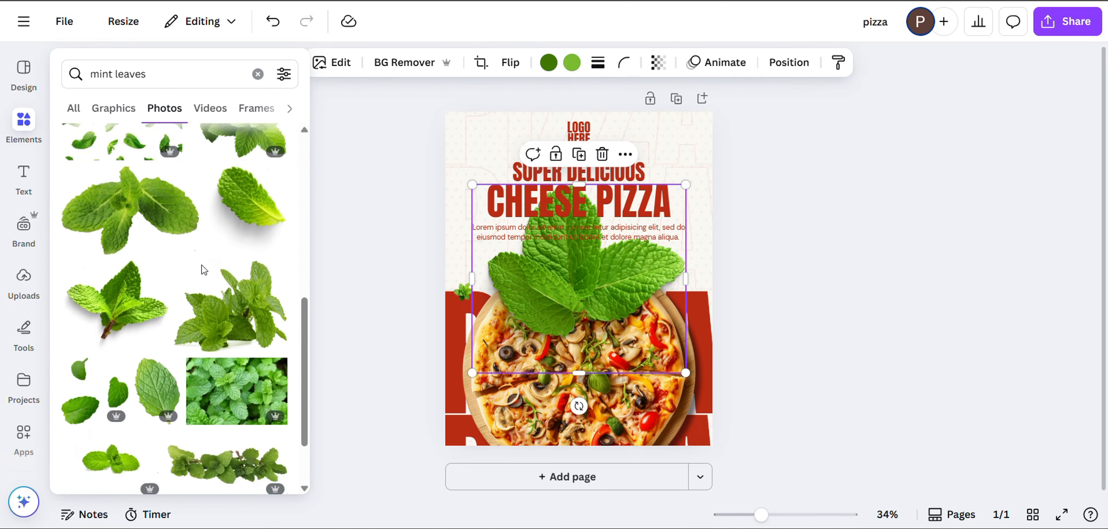
scroll(204, 270, "down", 2)
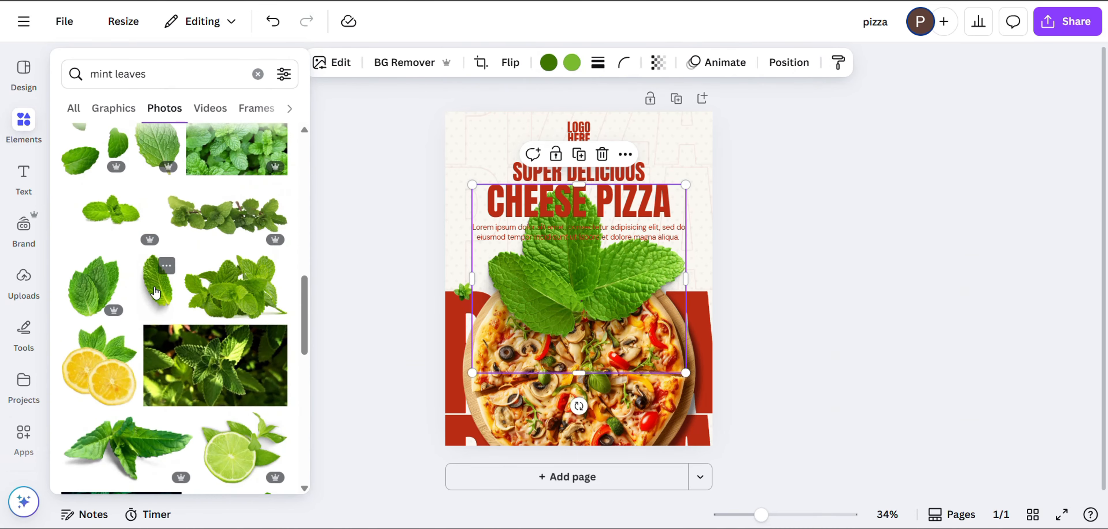
left_click(155, 293)
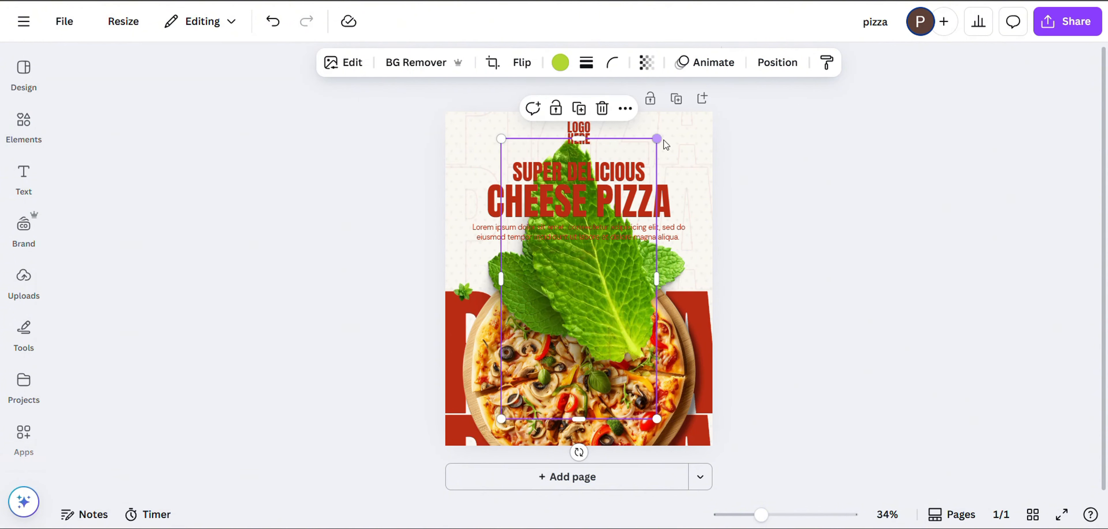
- Shrink the single mint leaf to a small accent, then shrink the three-leaf sprig and place it beside the pizza's upper-right edge
left_click_drag(657, 138, 520, 374)
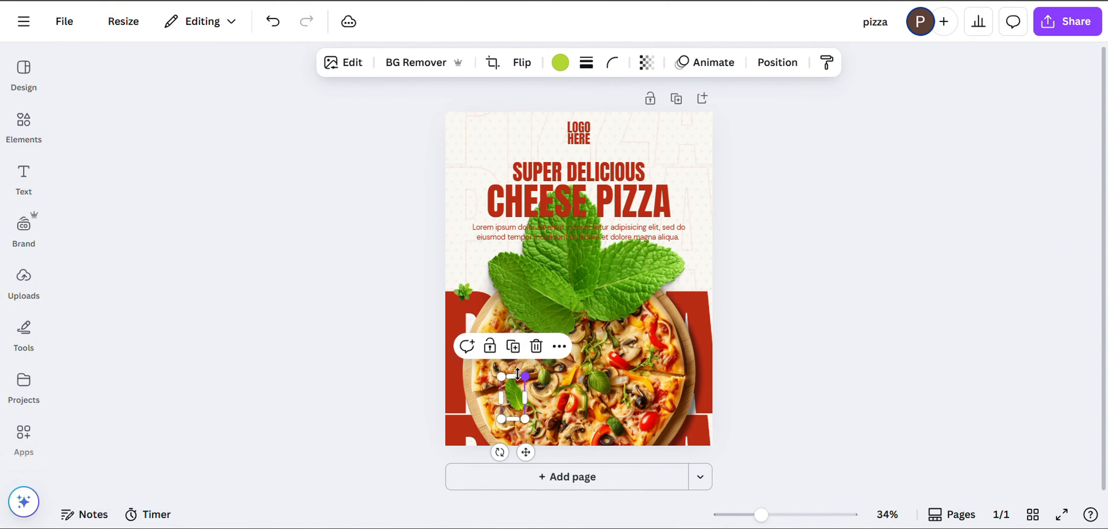
left_click(551, 272)
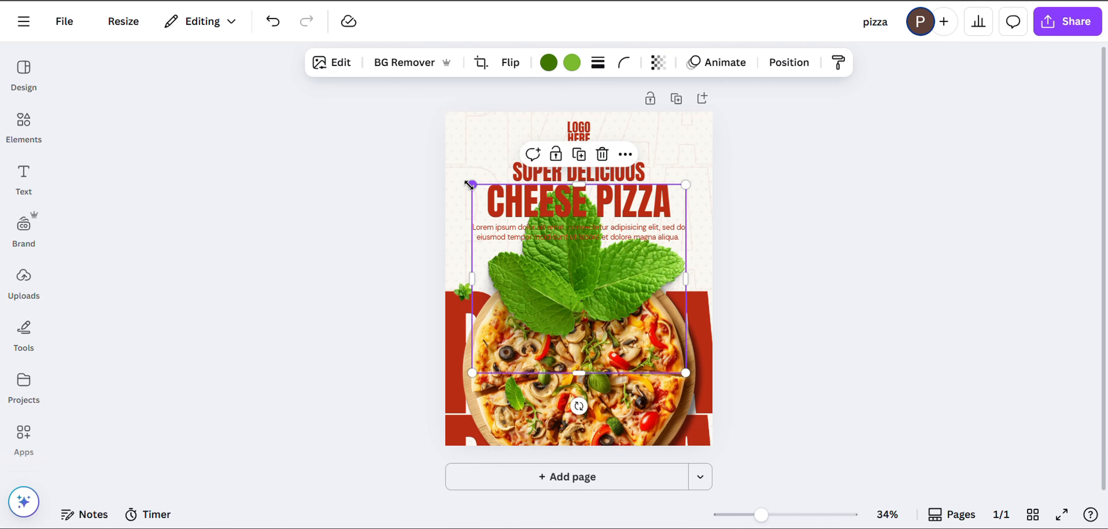
left_click_drag(472, 185, 677, 269)
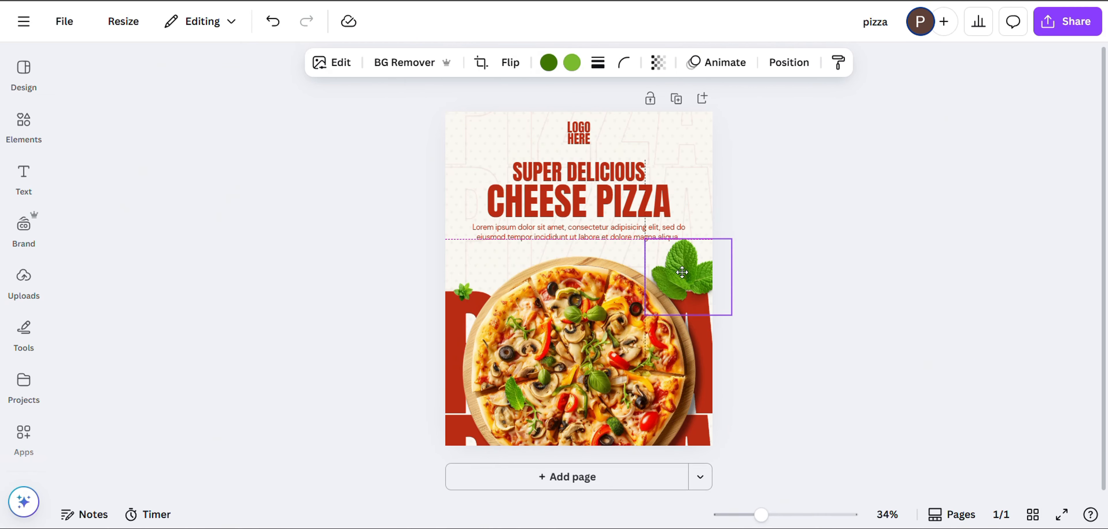
- Blur the whole image of the three-leaf mint sprig at intensity 40
left_click(347, 64)
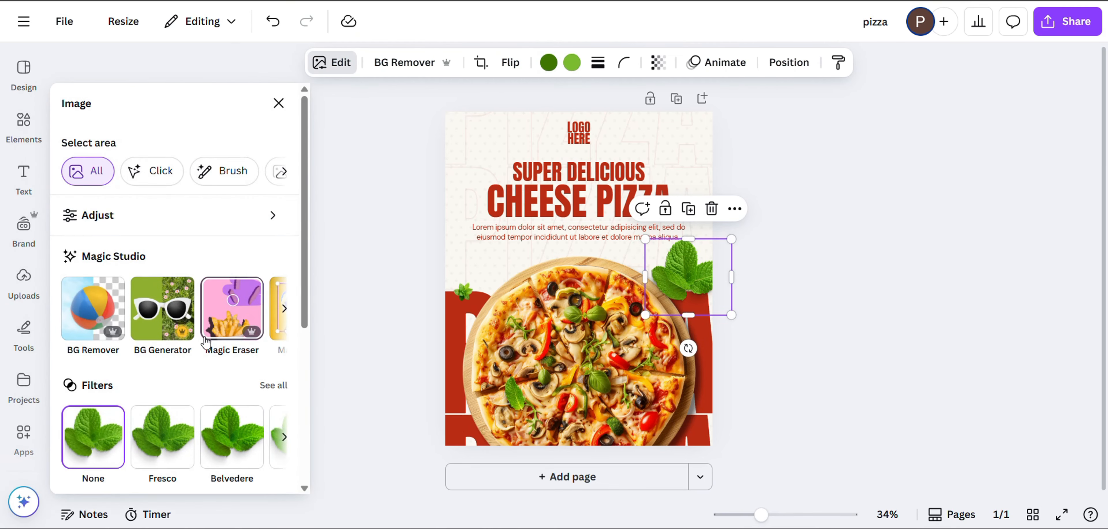
scroll(223, 366, "down", 3)
left_click(231, 413)
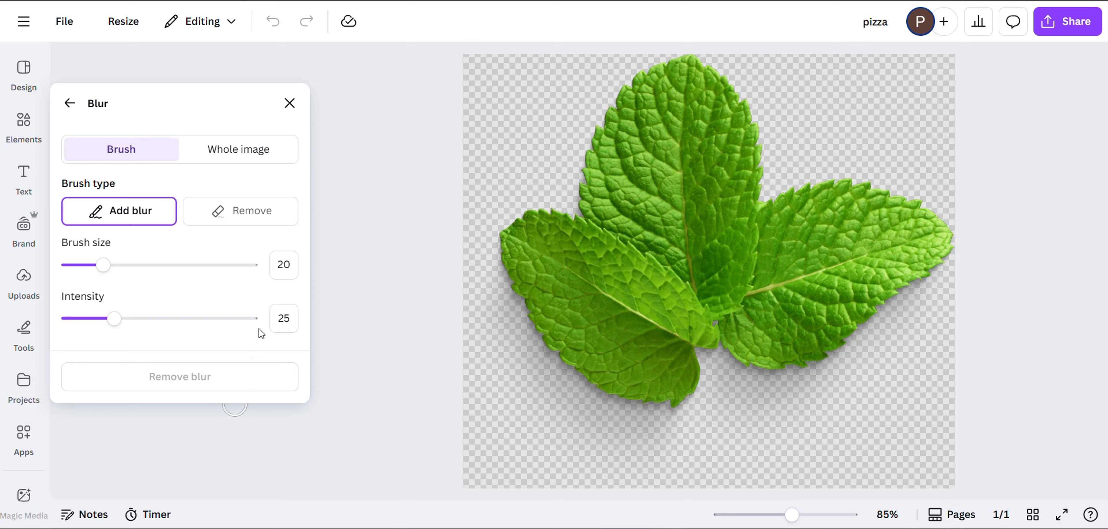
left_click(229, 158)
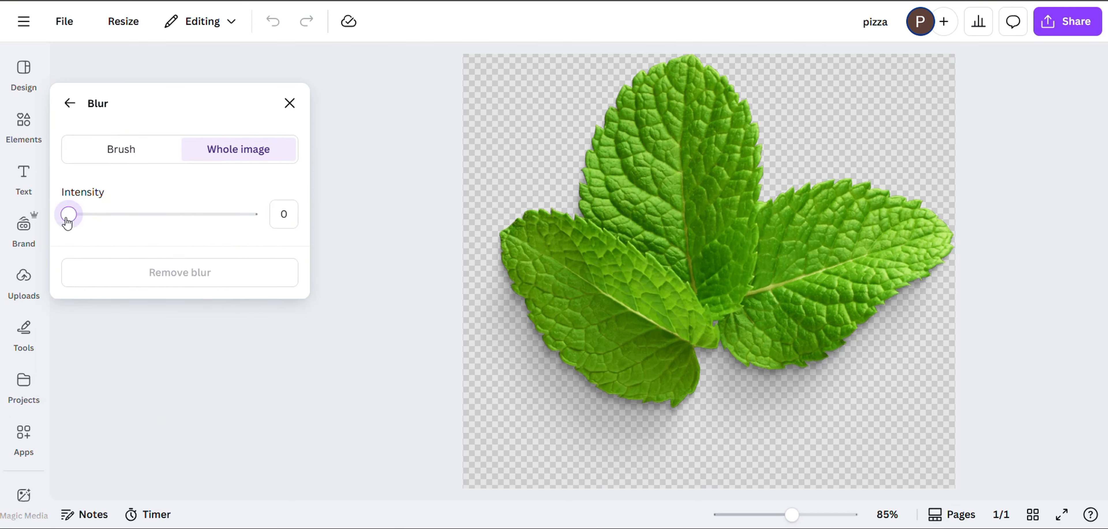
left_click_drag(69, 212, 142, 225)
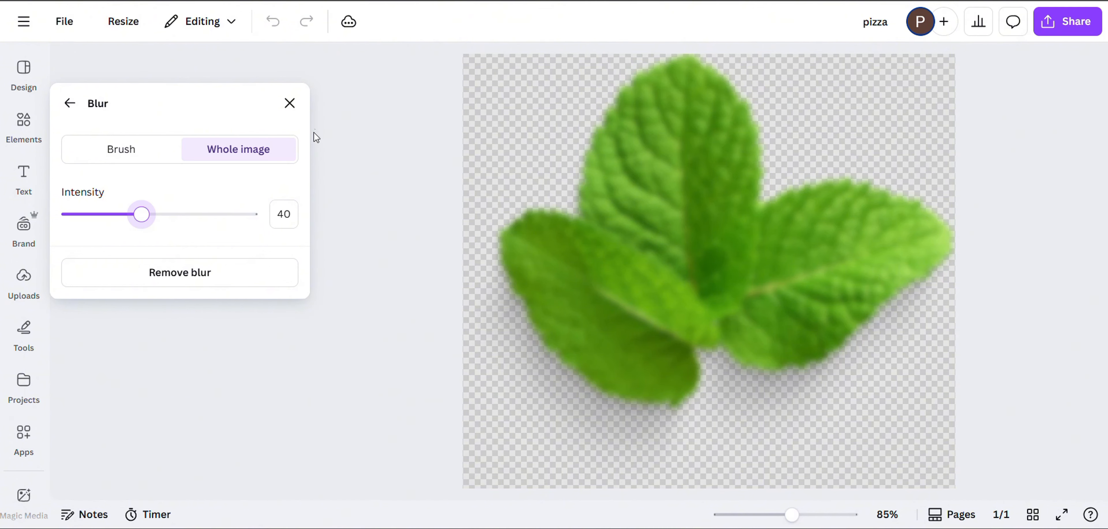
left_click(288, 104)
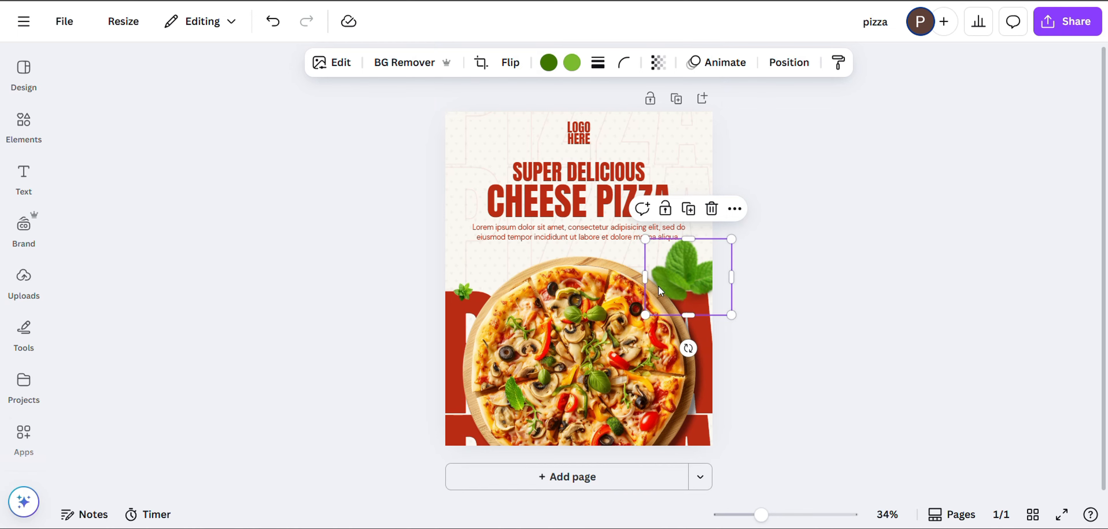
- Enlarge the blurred sprig slightly and move it partly off the poster's right edge, just above the red lettering
left_click_drag(671, 281, 699, 270)
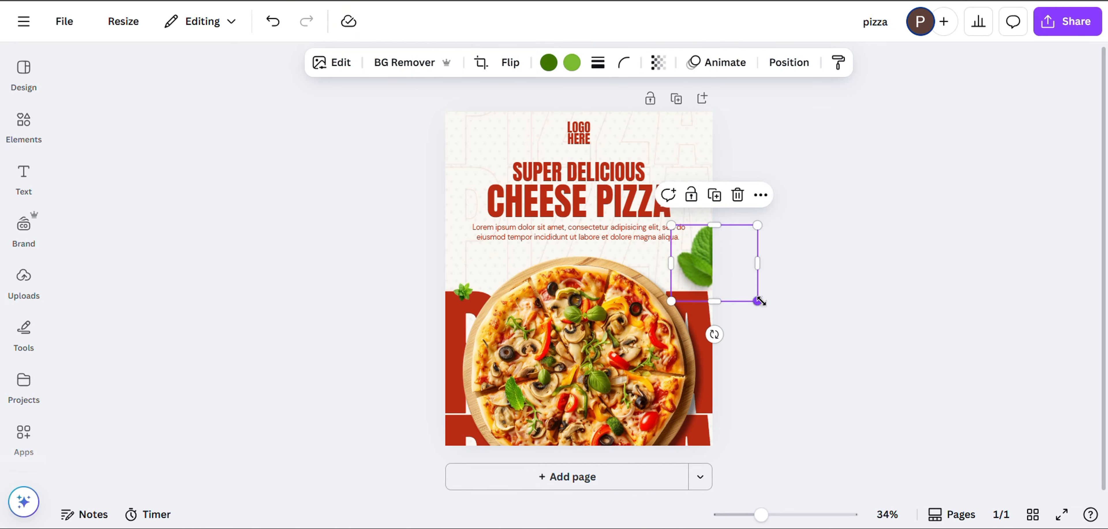
left_click_drag(759, 302, 760, 304)
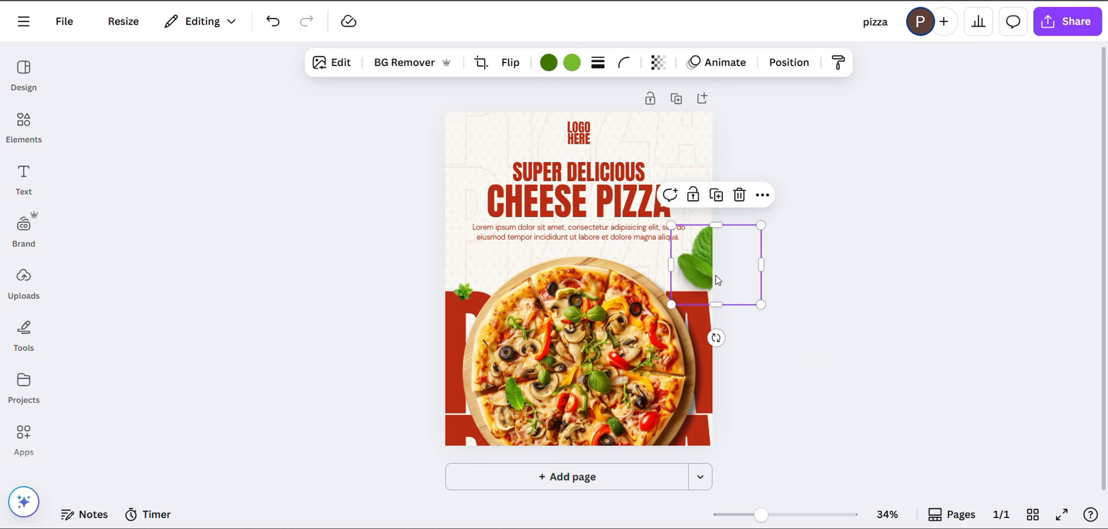
left_click_drag(716, 275, 718, 277)
left_click(721, 282)
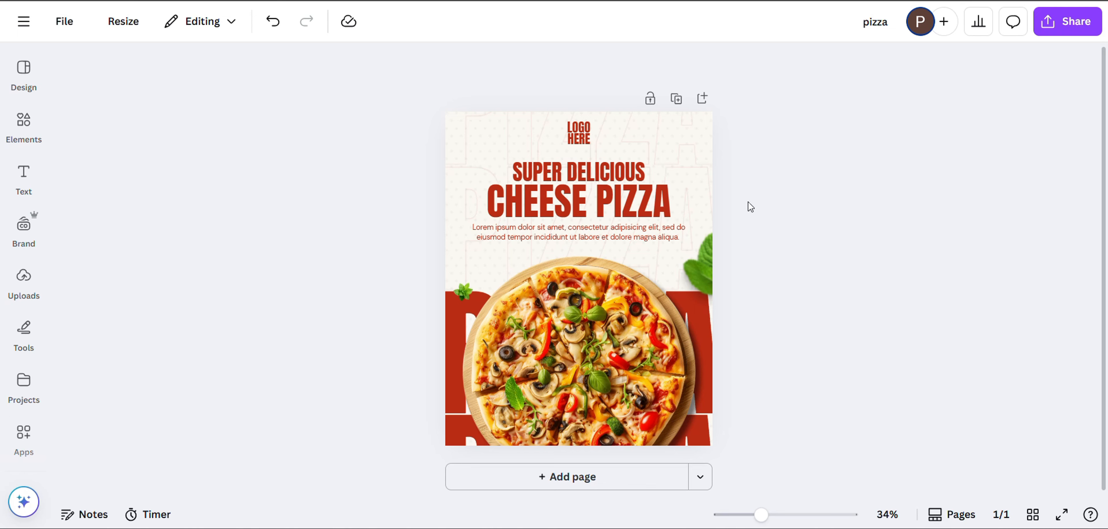
- Move the small single mint leaf from the pizza up to the start of the SUPER DELICIOUS heading
left_click(518, 399)
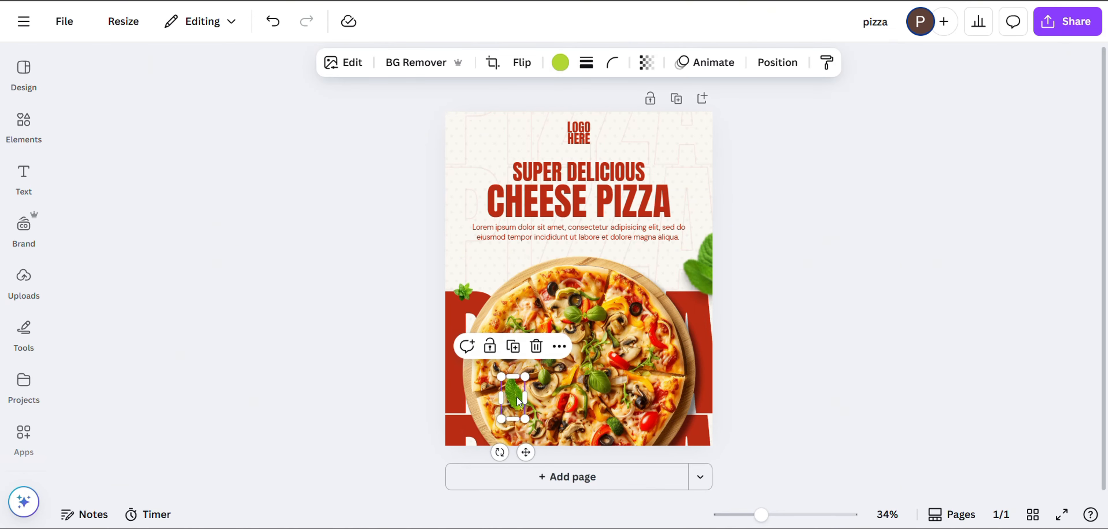
left_click_drag(516, 399, 528, 181)
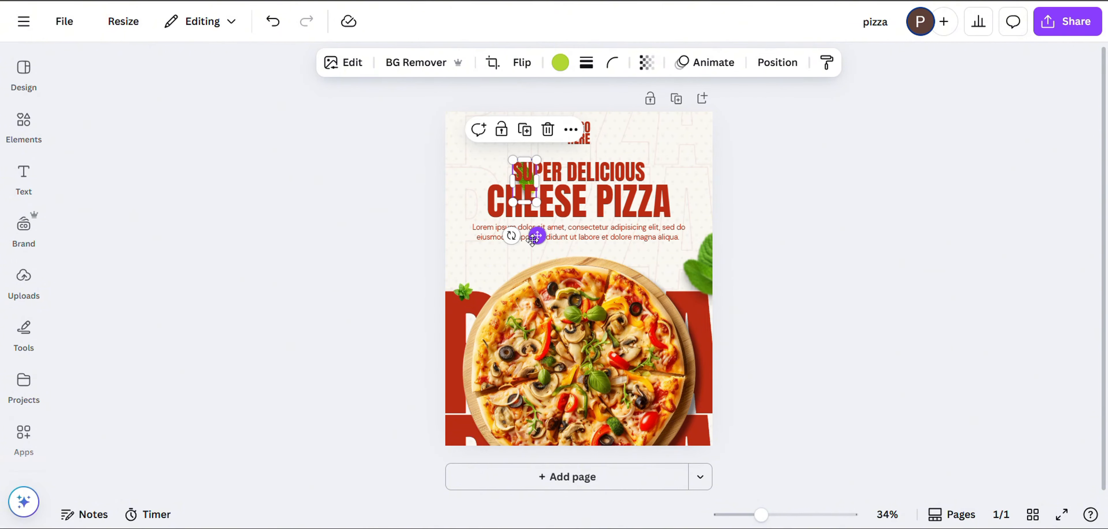
left_click(408, 157)
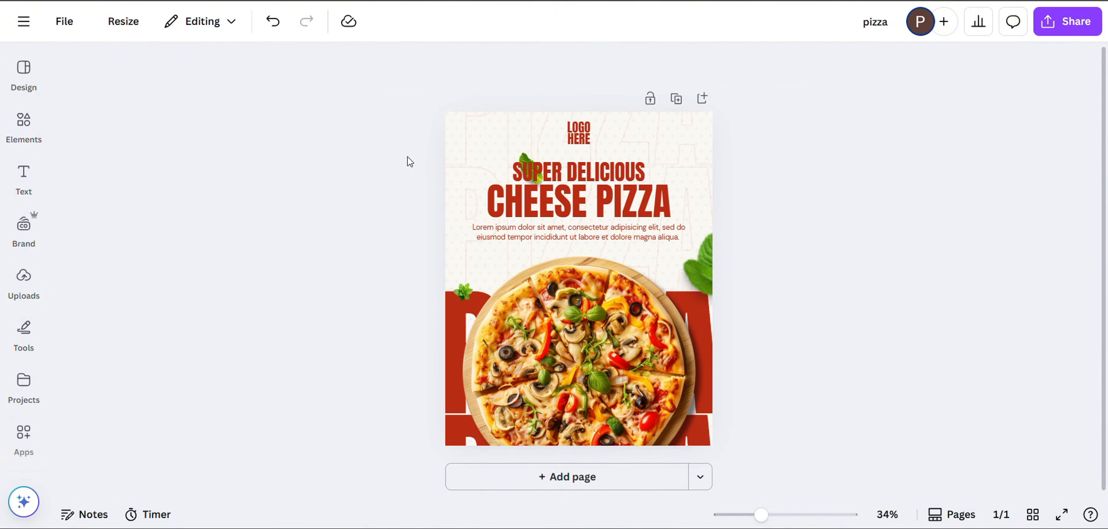
- Pick the small leaf beneath the outlined PIZZA text from the layer list, enlarge it slightly and rotate it to -20°
left_click(524, 157)
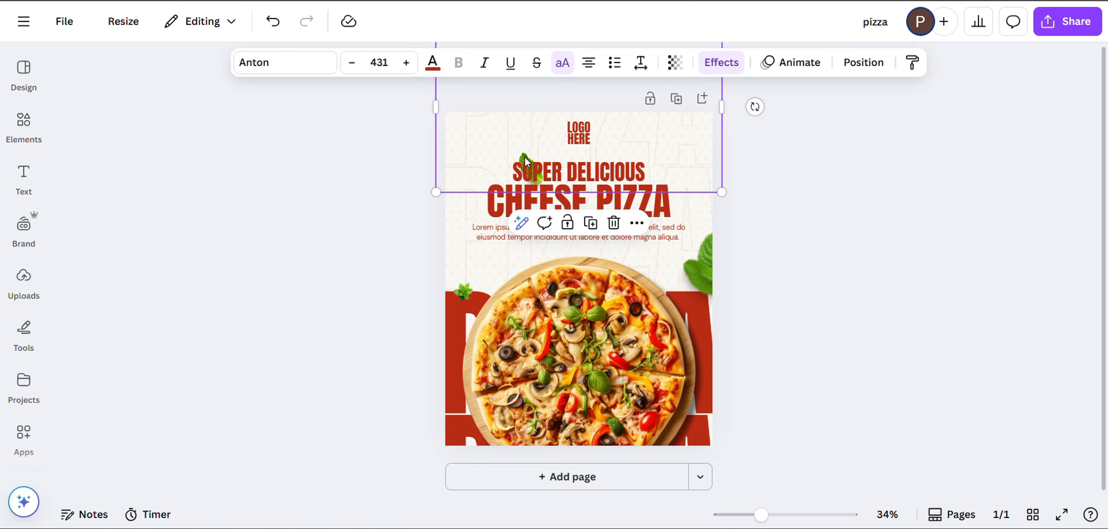
left_click(636, 222)
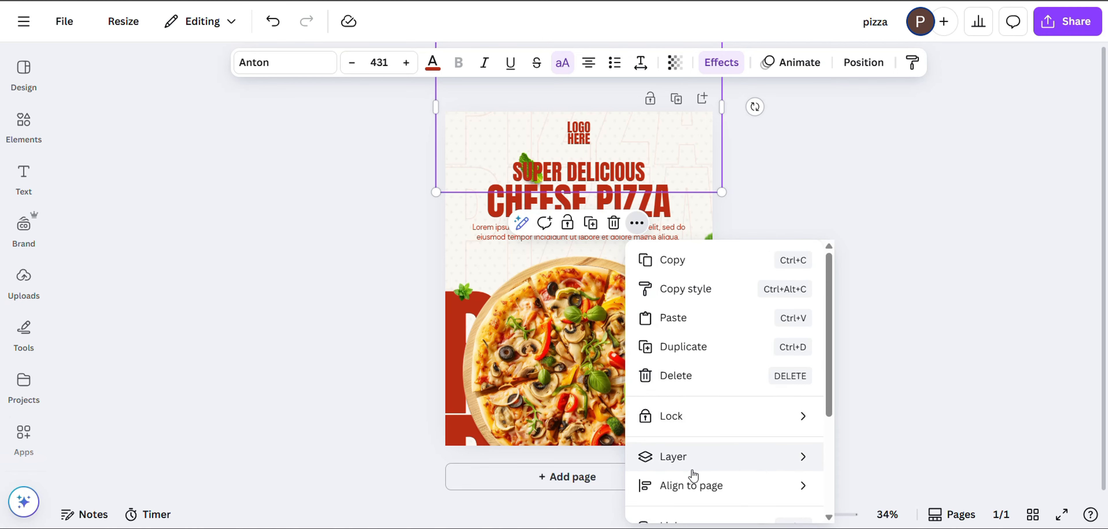
mouse_move(723, 460)
left_click(886, 502)
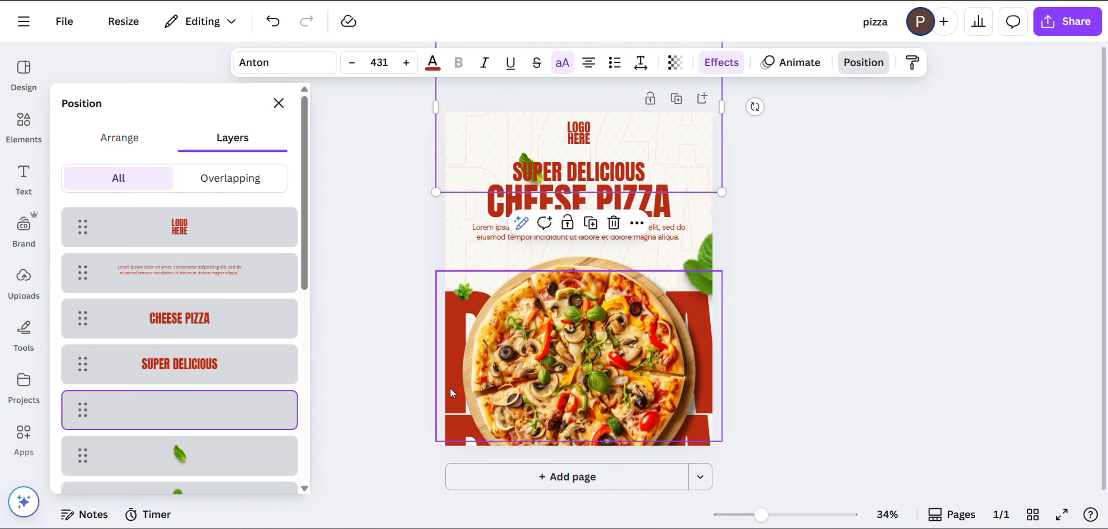
left_click(188, 458)
scroll(186, 459, "down", 1)
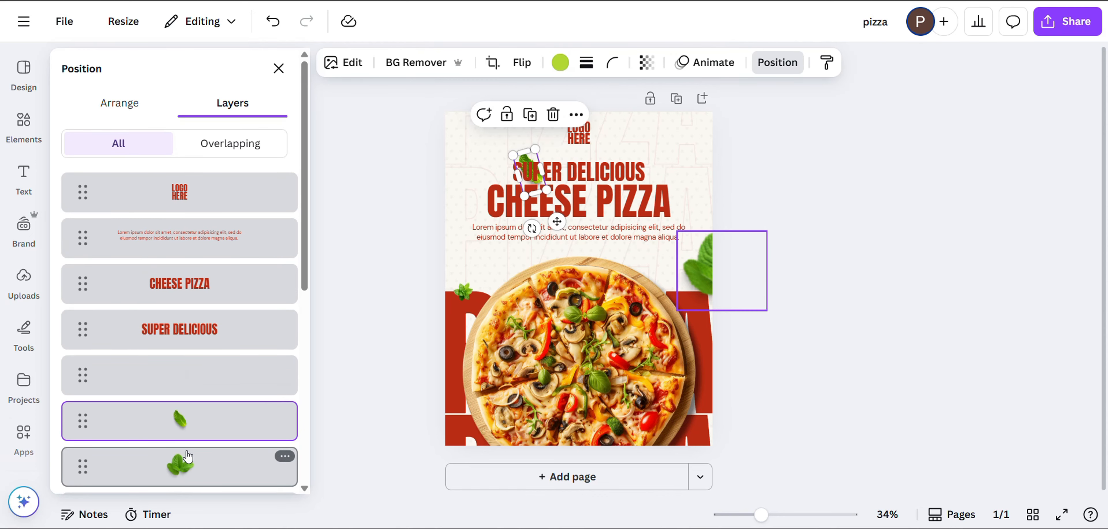
left_click_drag(513, 155, 485, 157)
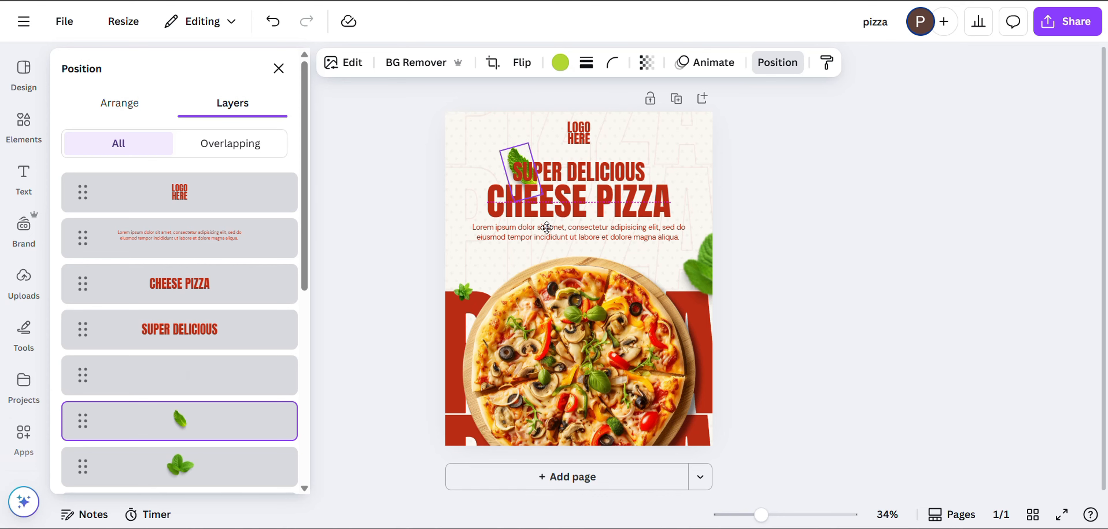
left_click_drag(527, 229, 534, 235)
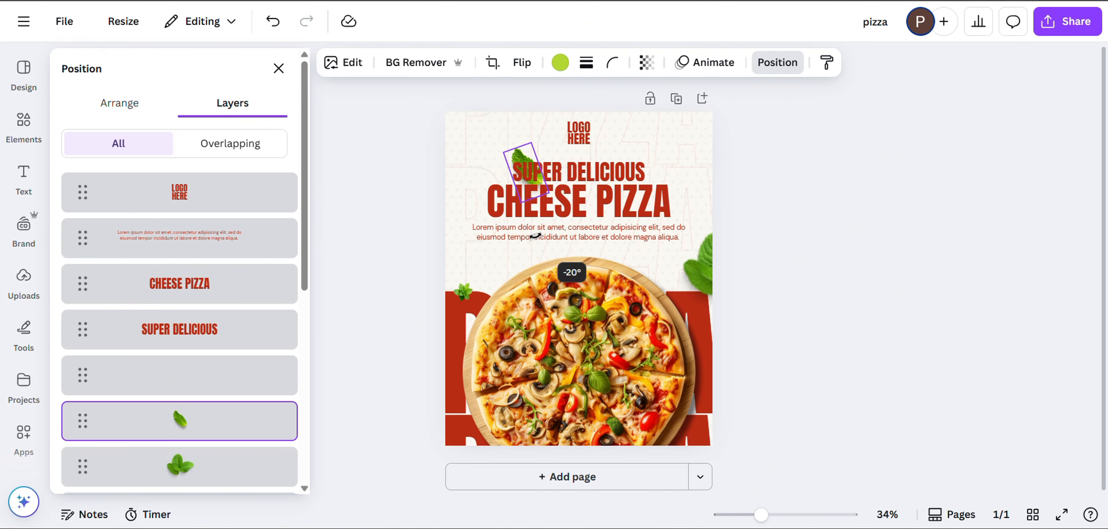
- Duplicate the single mint leaf, then tilt and enlarge the copy in the poster's upper-right corner, partly off the page
left_click_drag(504, 153, 667, 160)
left_click(524, 105)
left_click_drag(710, 130, 628, 106)
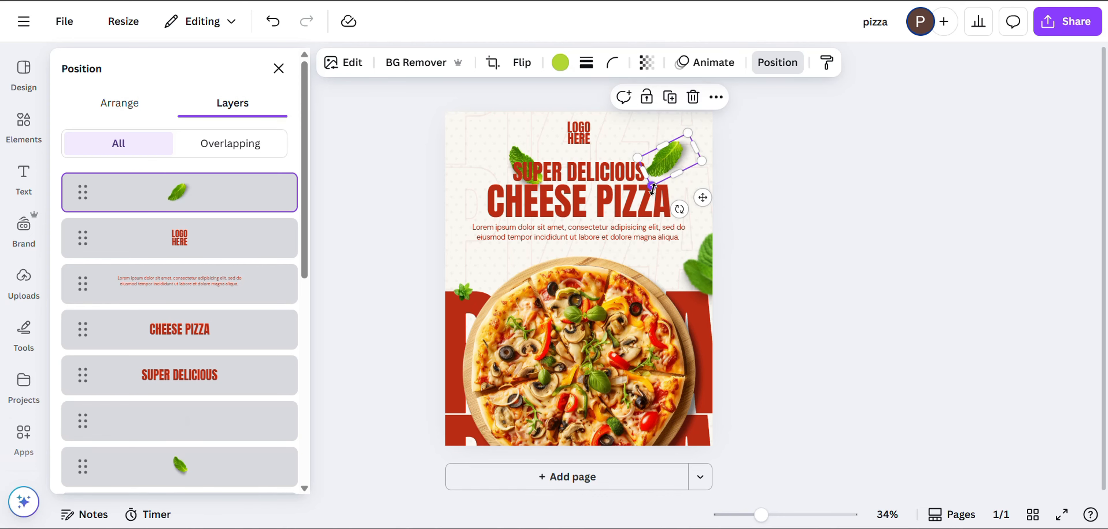
left_click_drag(652, 185, 713, 120)
left_click_drag(680, 170, 695, 151)
left_click_drag(706, 126, 682, 126)
- Blur the whole image of the corner leaf at intensity 48 and nudge it slightly further off the page
left_click(344, 62)
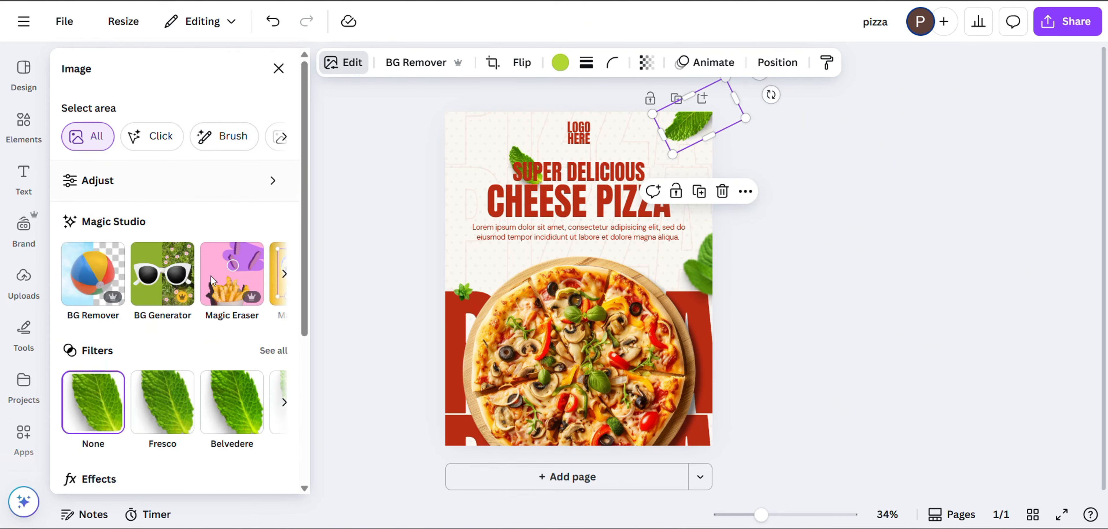
scroll(232, 342, "down", 5)
left_click(231, 341)
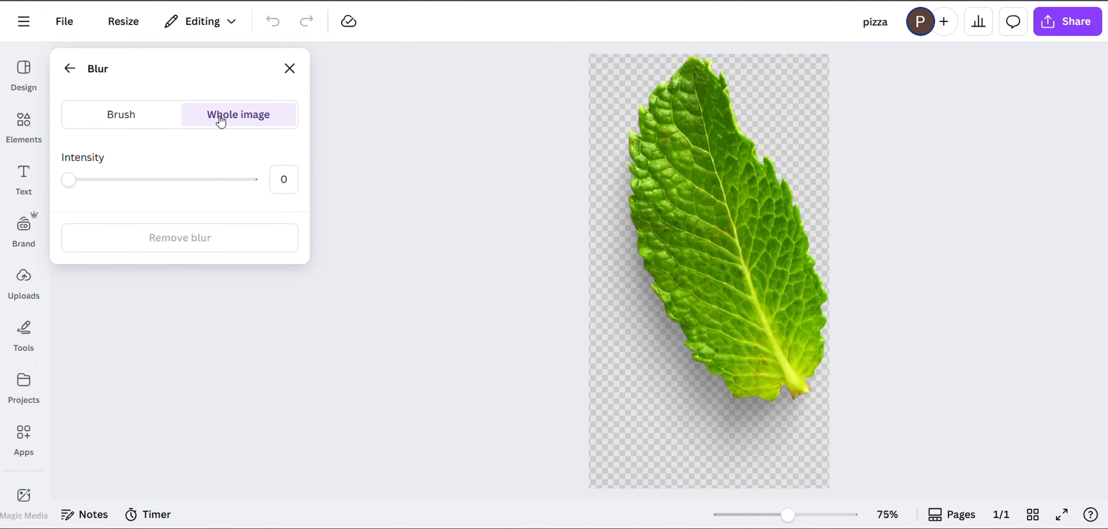
left_click_drag(71, 182, 158, 183)
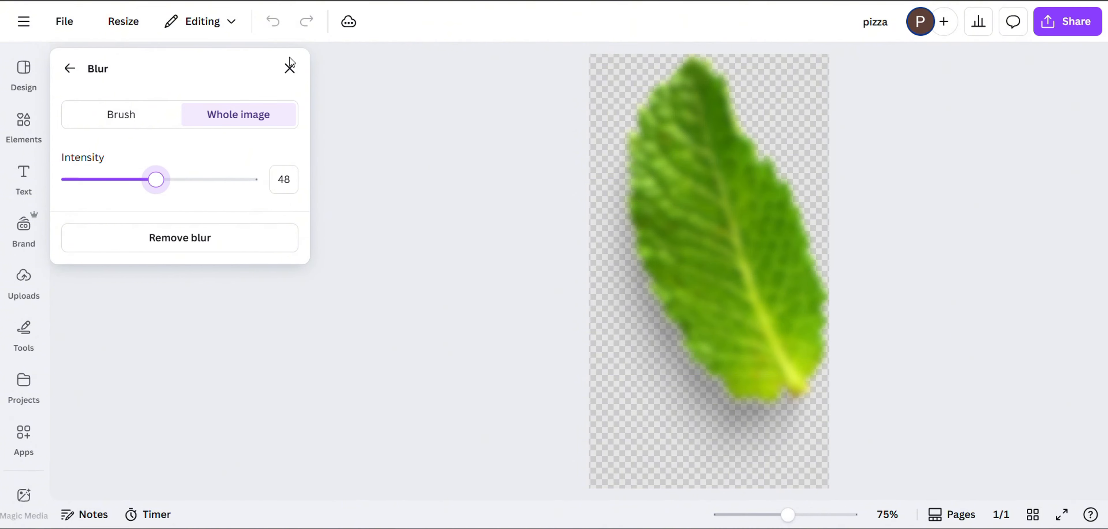
left_click(289, 68)
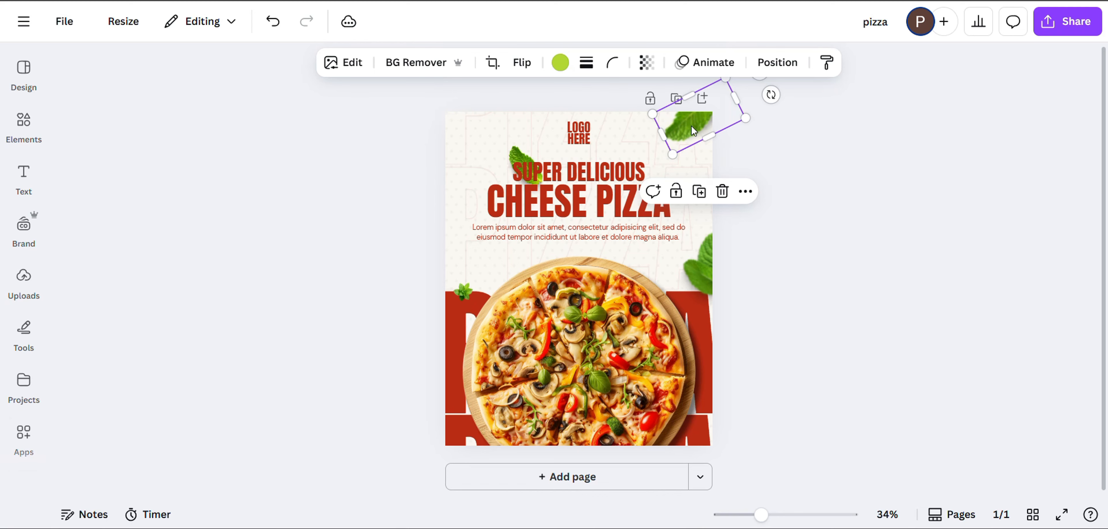
left_click_drag(692, 126, 697, 124)
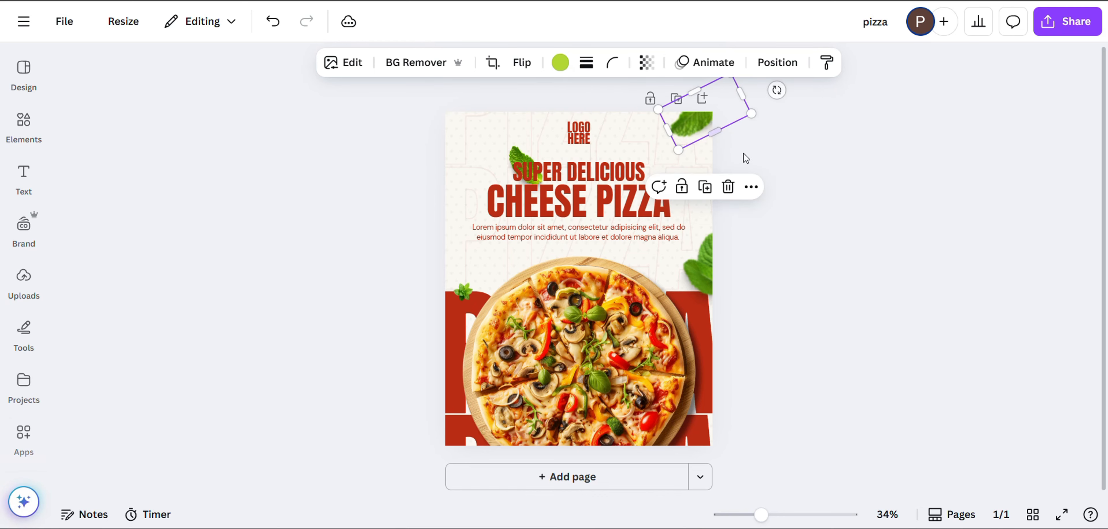
left_click(808, 174)
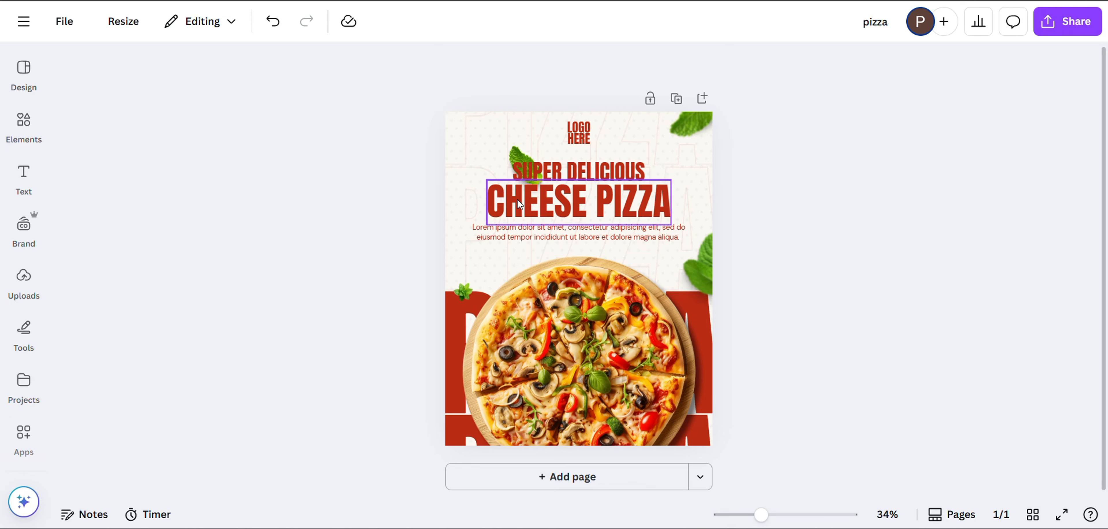
- Send the outlined PIZZA text one layer backward and move the single leaf to the left end of the headings
left_click(518, 172)
left_click(637, 223)
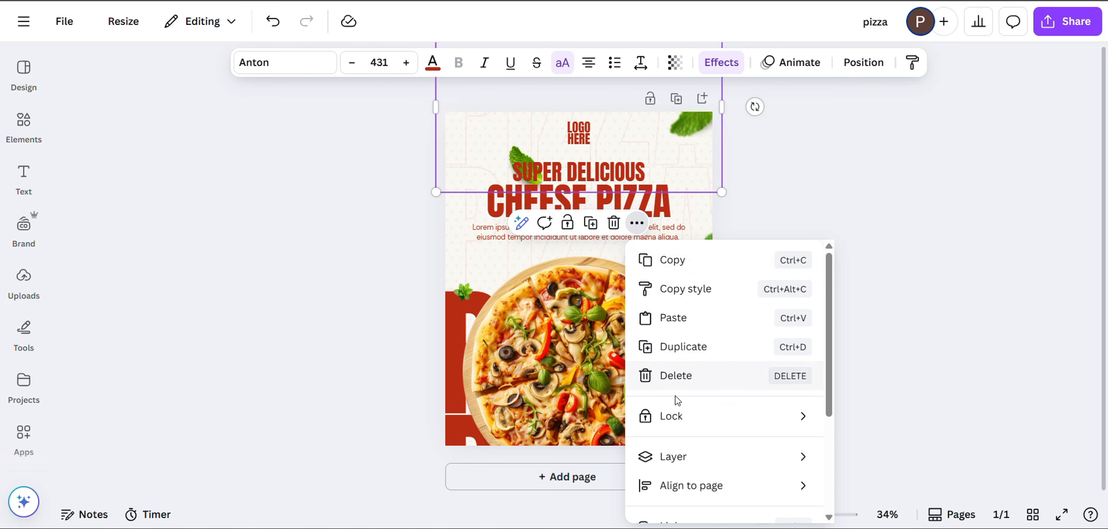
mouse_move(673, 457)
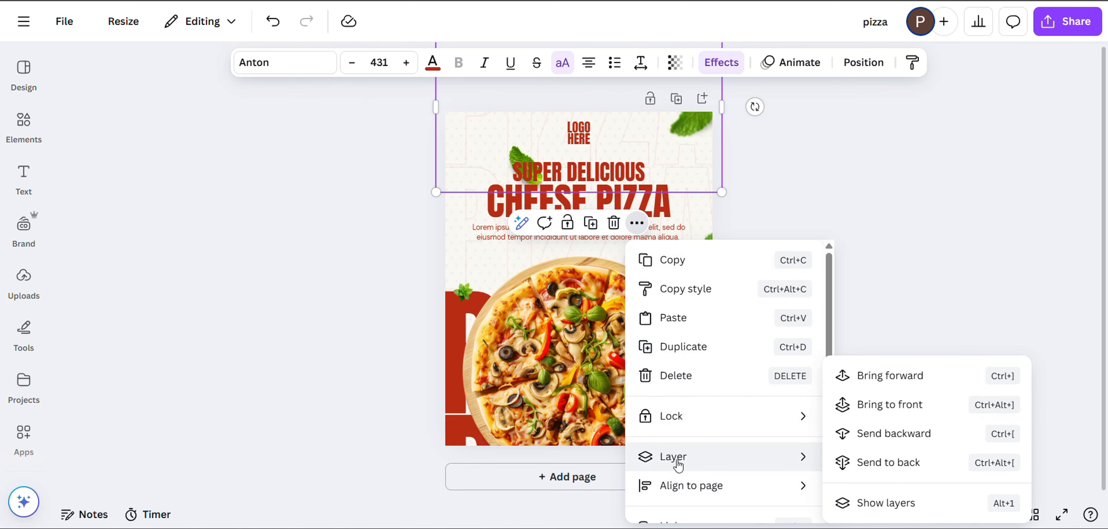
left_click(893, 433)
left_click(520, 155)
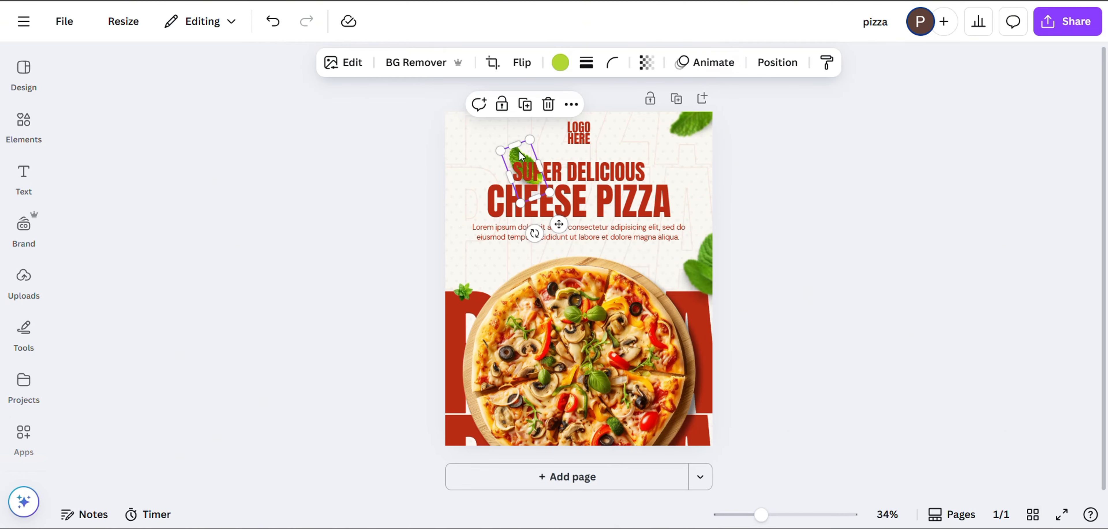
left_click_drag(517, 151, 495, 168)
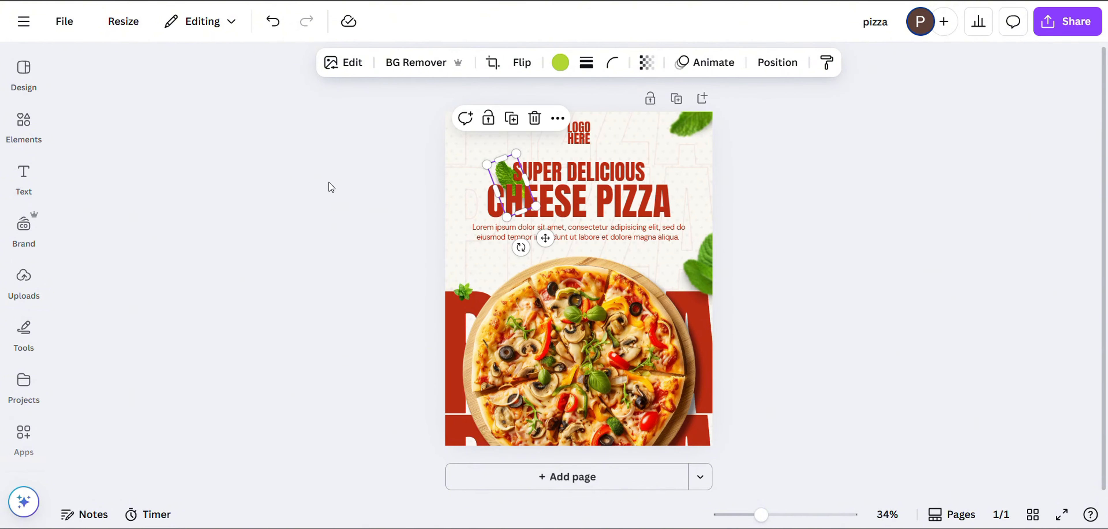